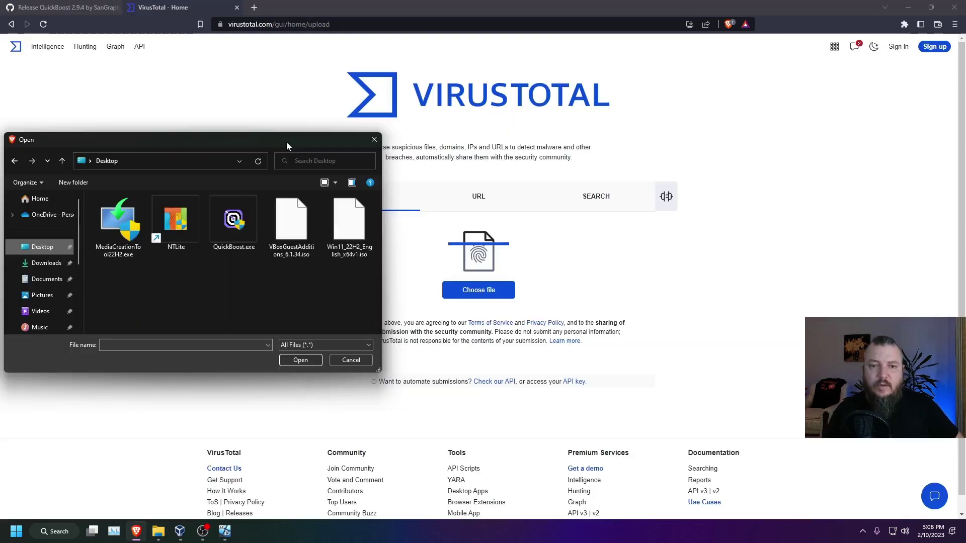
# Upload QuickBoost.exe from the Desktop to VirusTotal for scanning and review the security vendors' analysis.
pyautogui.click(217, 236)
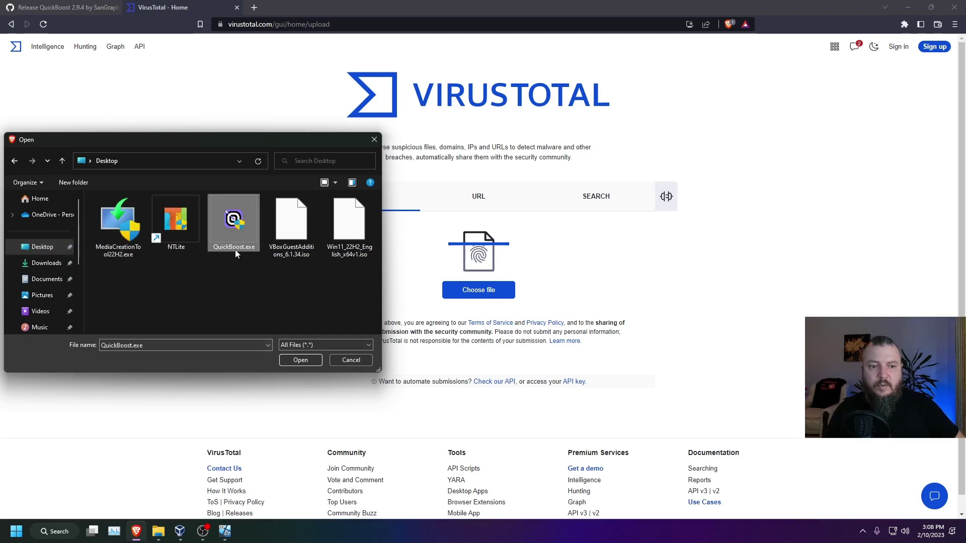
pyautogui.click(299, 360)
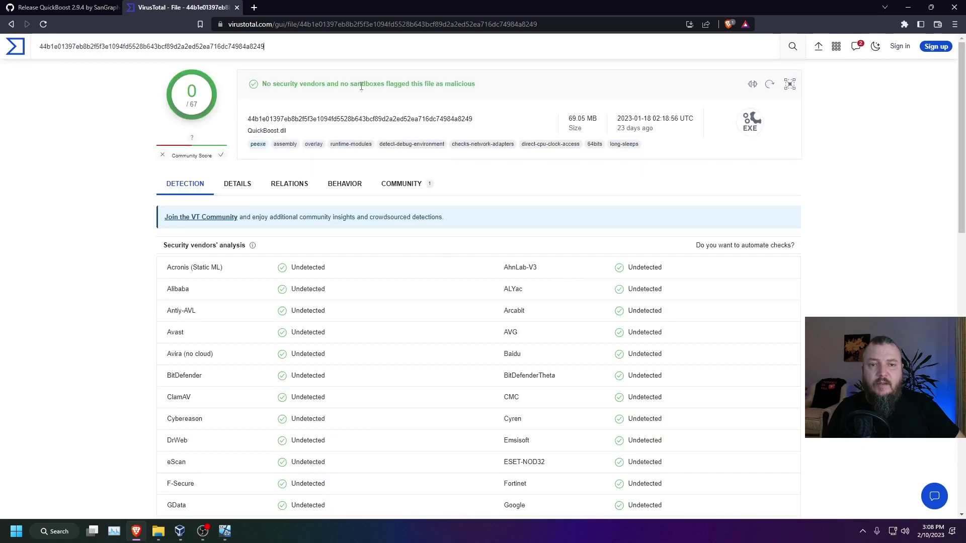
pyautogui.scroll(-5, 324, 330)
pyautogui.scroll(5, 324, 332)
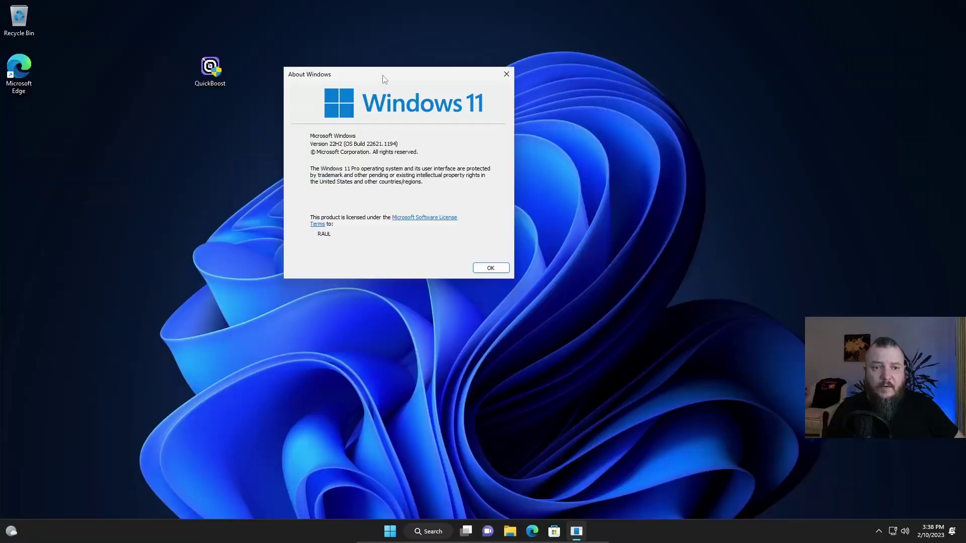
# Close the About Windows dialog and move the QuickBoost icon farther from the other desktop icons.
pyautogui.moveTo(384, 77)
pyautogui.mouseDown()
pyautogui.moveTo(428, 72)
pyautogui.moveTo(397, 81)
pyautogui.mouseUp()
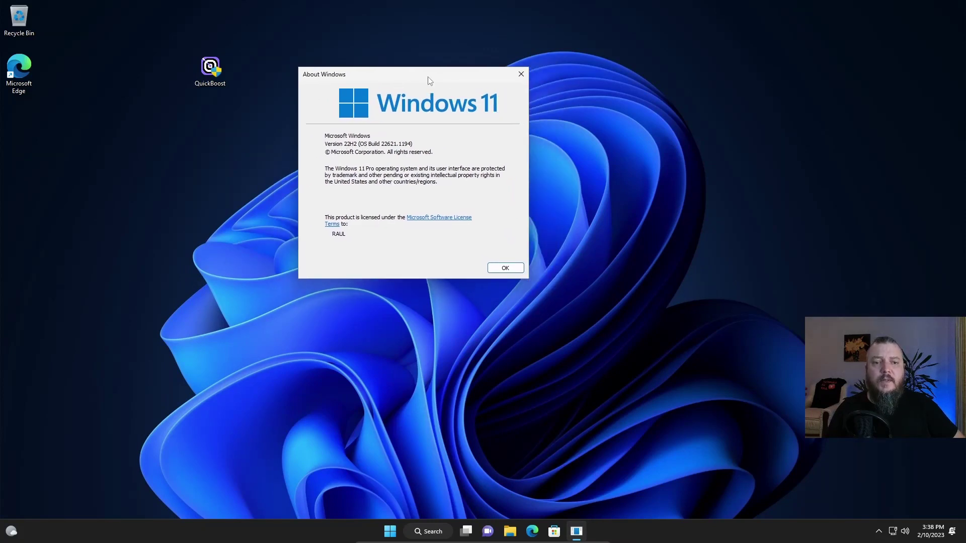
pyautogui.moveTo(429, 80); pyautogui.dragTo(406, 76)
pyautogui.click(487, 266)
pyautogui.moveTo(222, 68); pyautogui.dragTo(296, 74)
pyautogui.moveTo(280, 69)
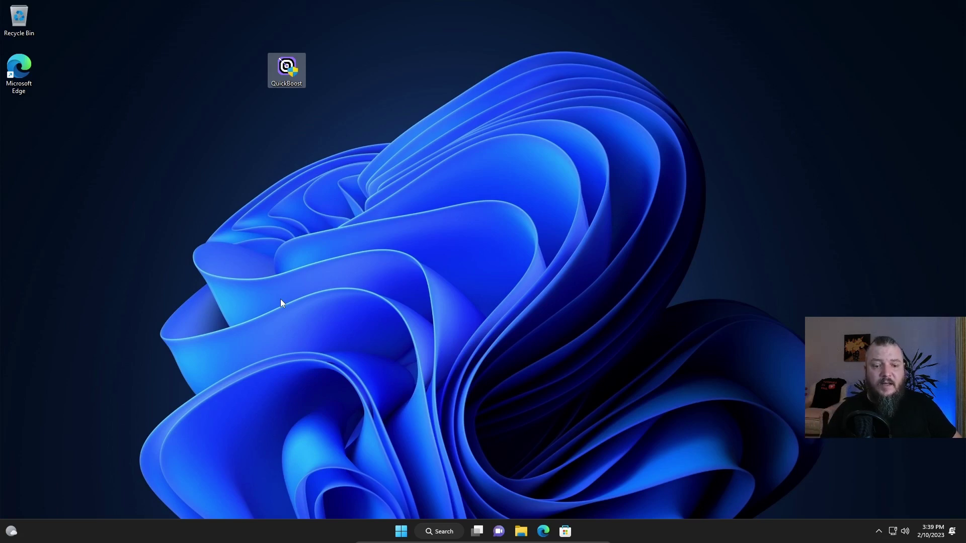
# Search Windows for "restore" and open the Create a restore point settings.
pyautogui.click(441, 531)
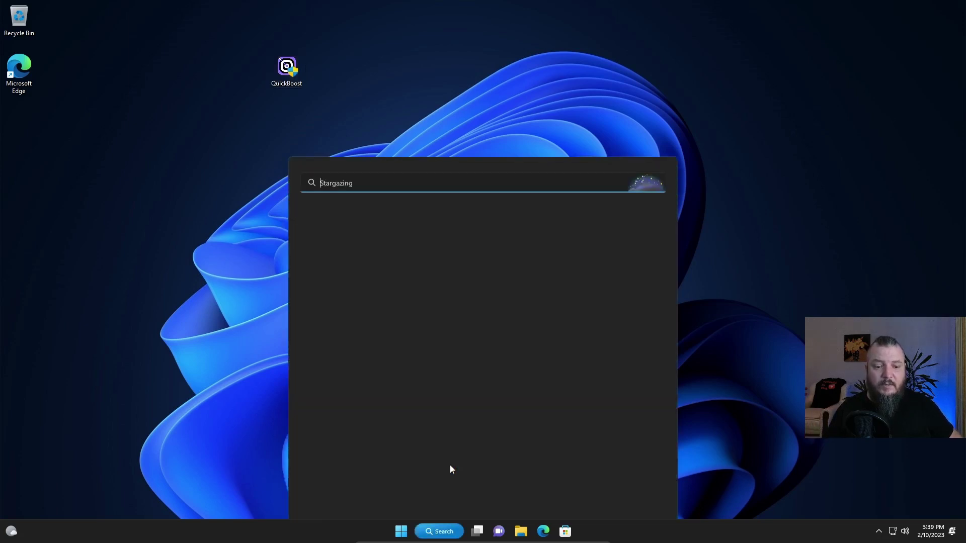
pyautogui.write('restore')
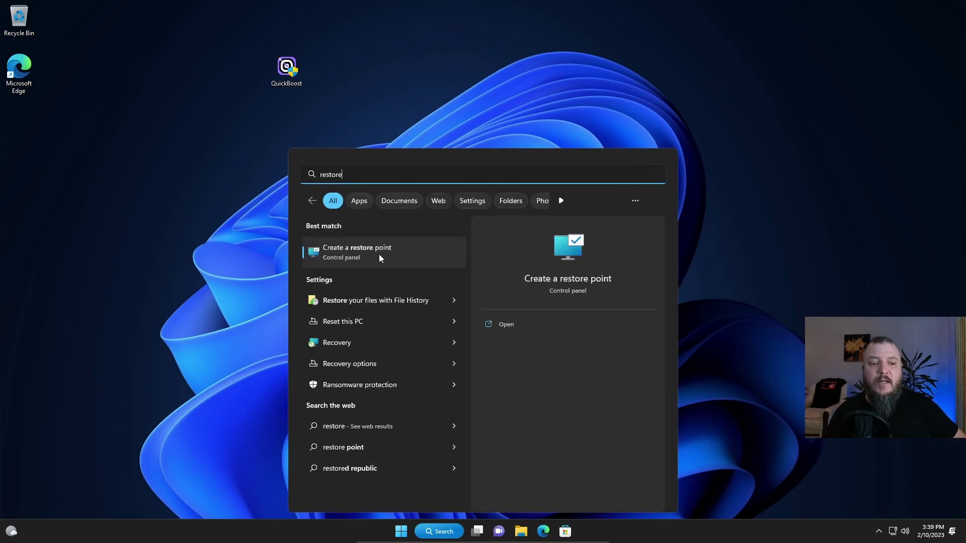
pyautogui.click(377, 257)
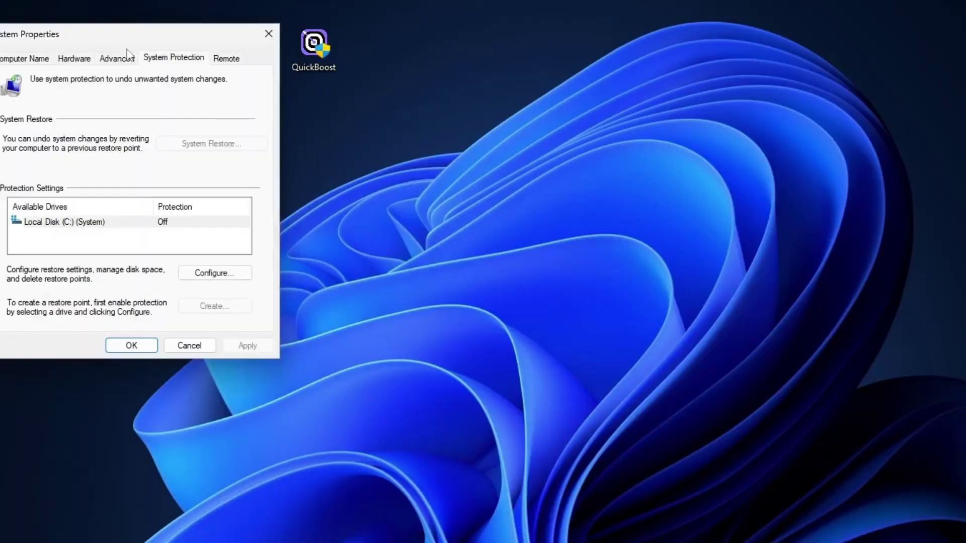
pyautogui.moveTo(127, 41); pyautogui.dragTo(442, 66)
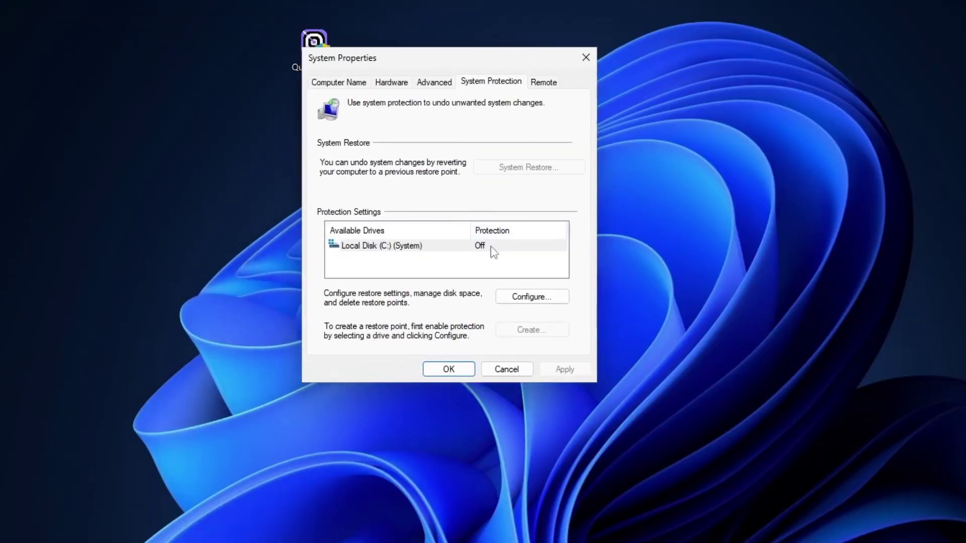
# Turn on system protection for Local Disk (C:) with a maximum usage of 8% (4.77 GB), and close System Properties.
pyautogui.click(368, 248)
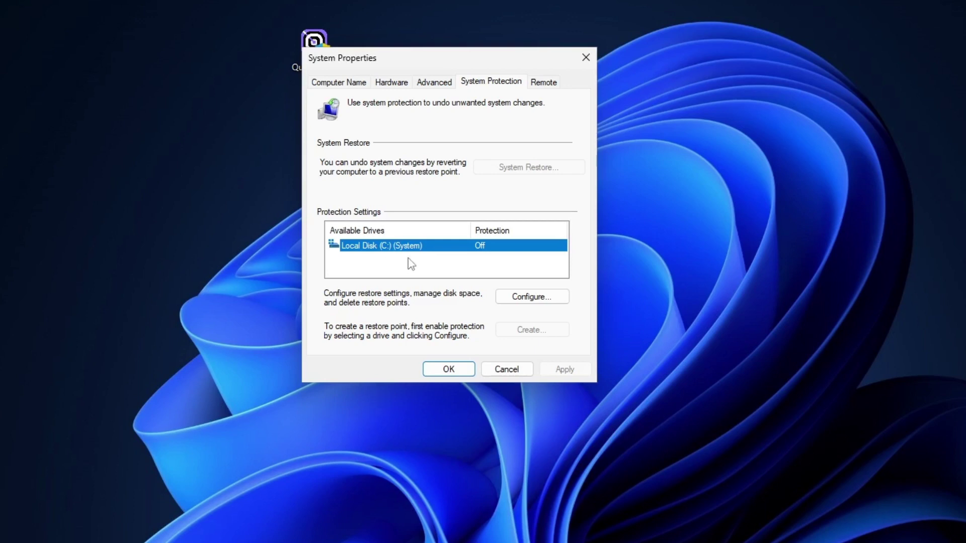
pyautogui.click(529, 299)
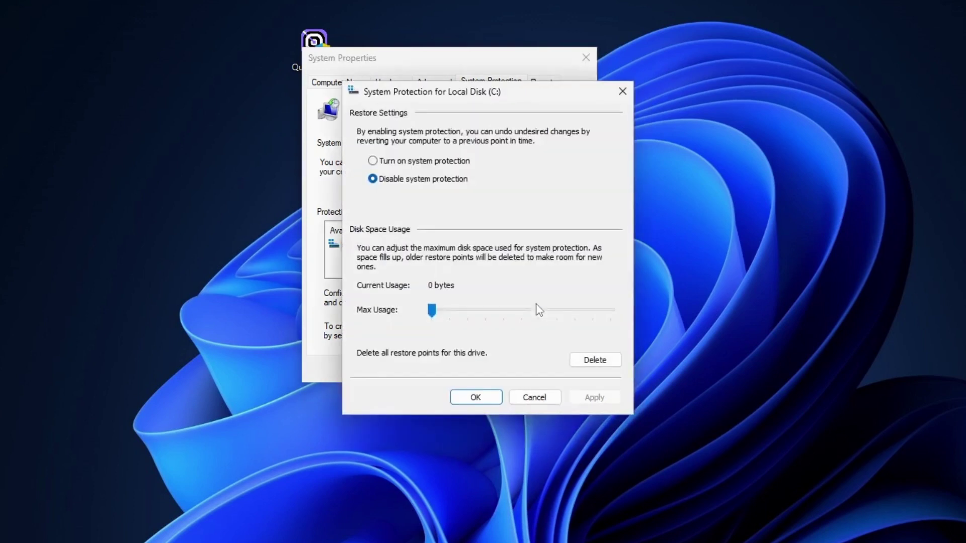
pyautogui.click(382, 162)
pyautogui.moveTo(433, 311); pyautogui.dragTo(447, 313)
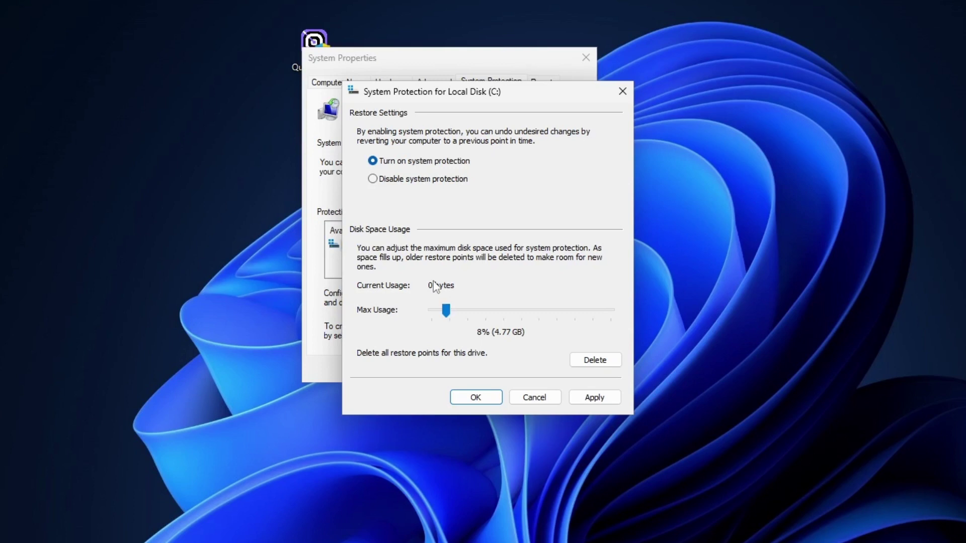
pyautogui.click(596, 400)
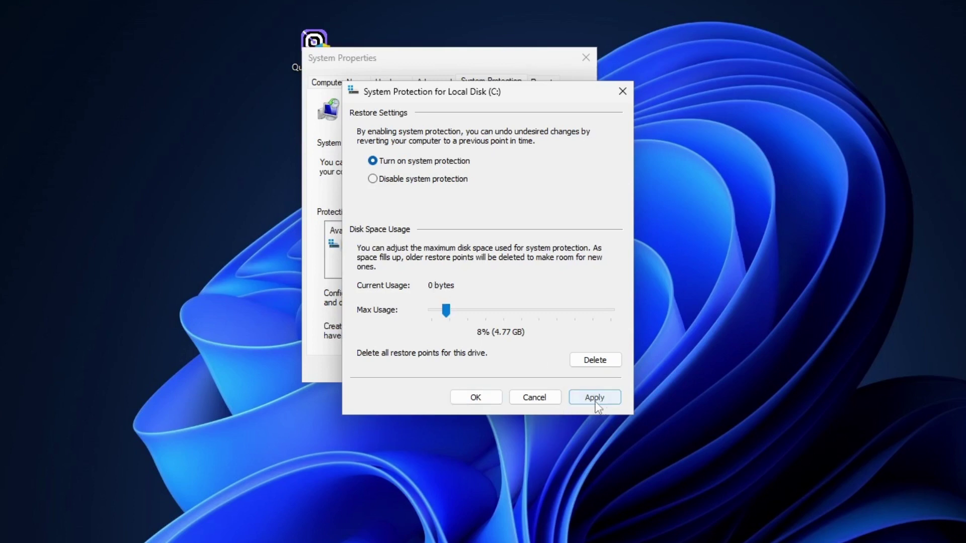
pyautogui.click(478, 398)
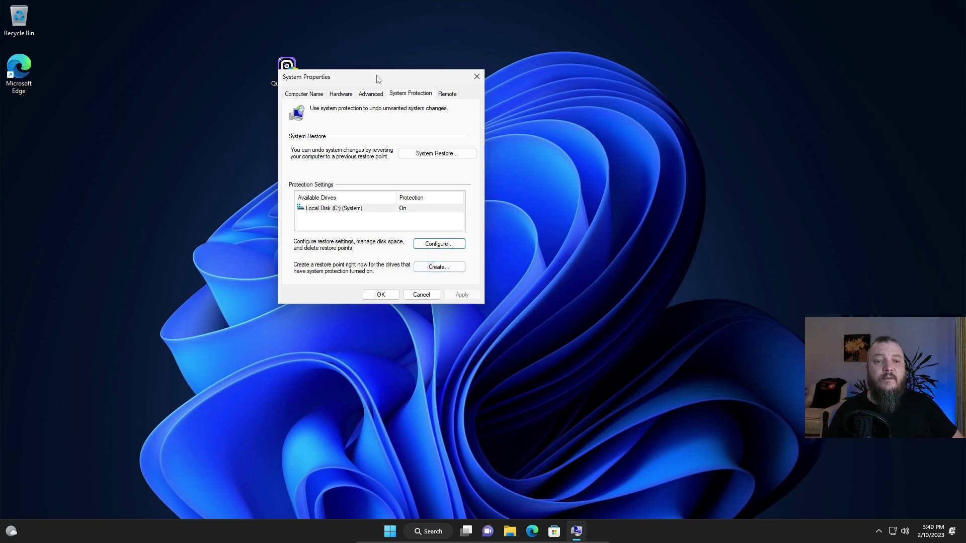
pyautogui.moveTo(368, 77); pyautogui.dragTo(412, 70)
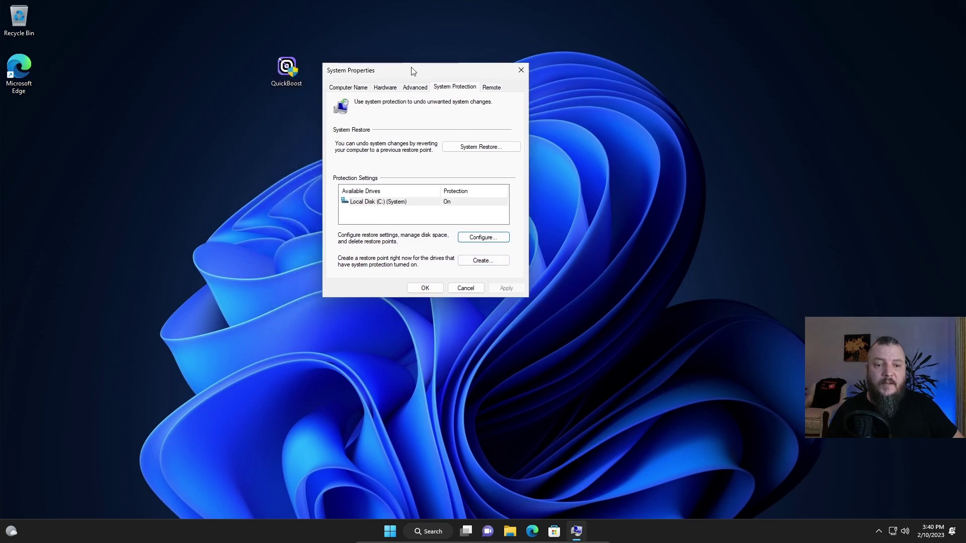
pyautogui.click(458, 290)
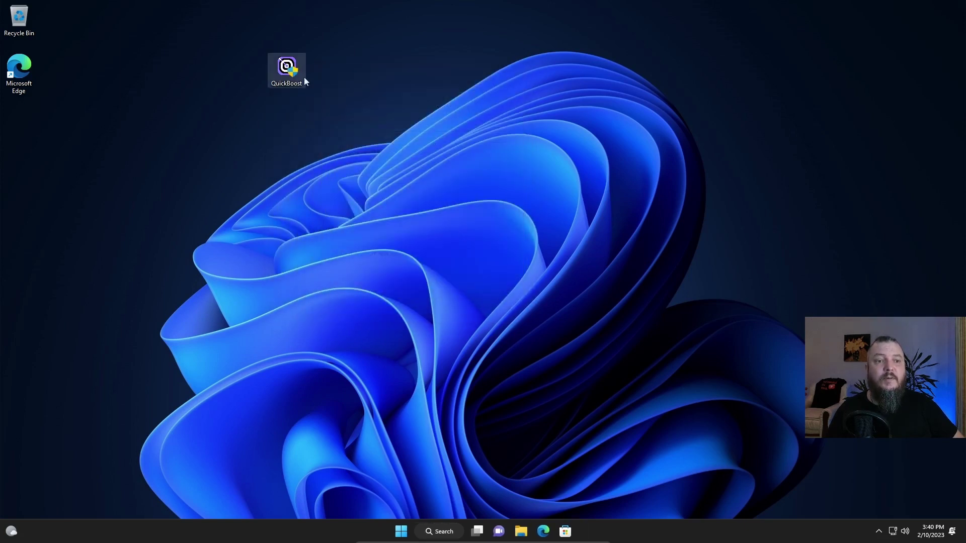
# Launch QuickBoost from the desktop and acknowledge its startup warning about making a System Restore Point.
pyautogui.moveTo(286, 70); pyautogui.dragTo(325, 69)
pyautogui.doubleClick(322, 73)
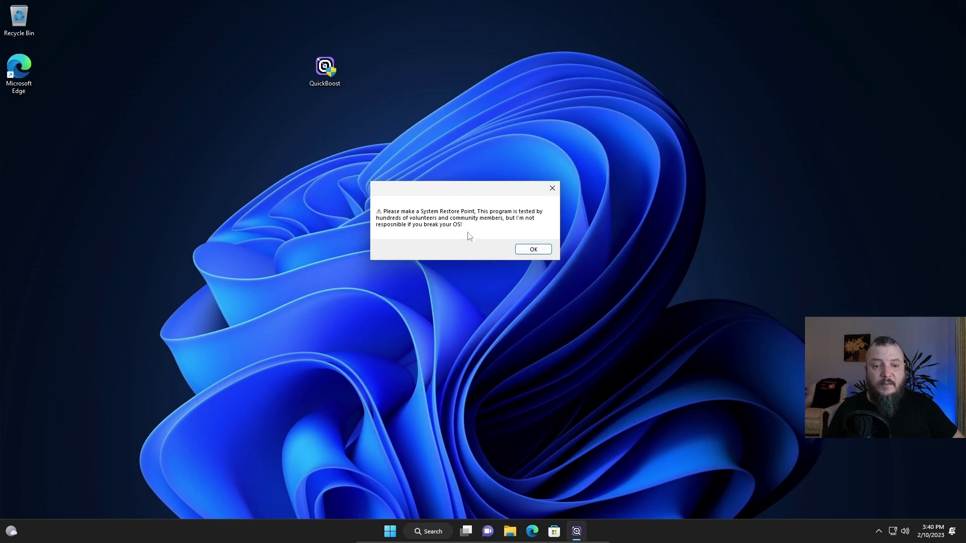
pyautogui.moveTo(457, 191); pyautogui.dragTo(447, 183)
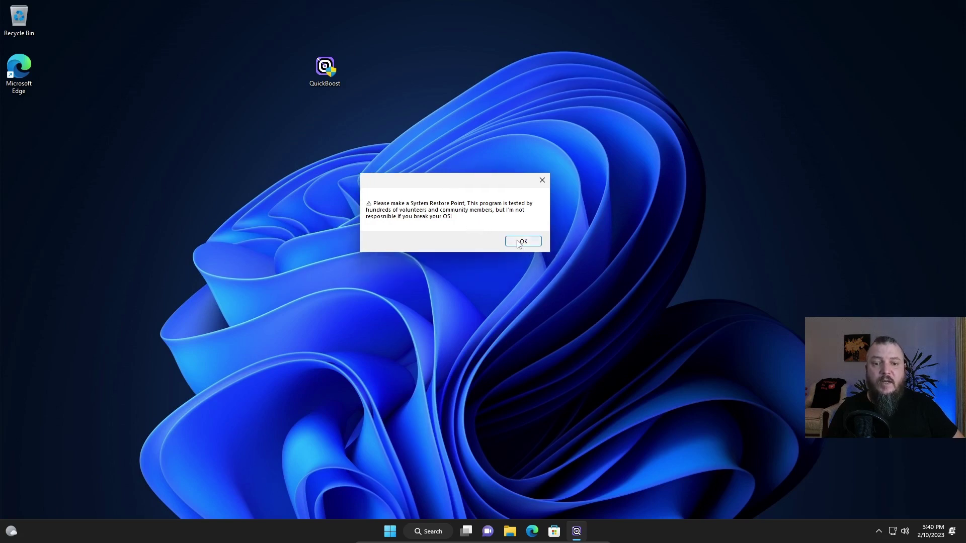
pyautogui.click(522, 242)
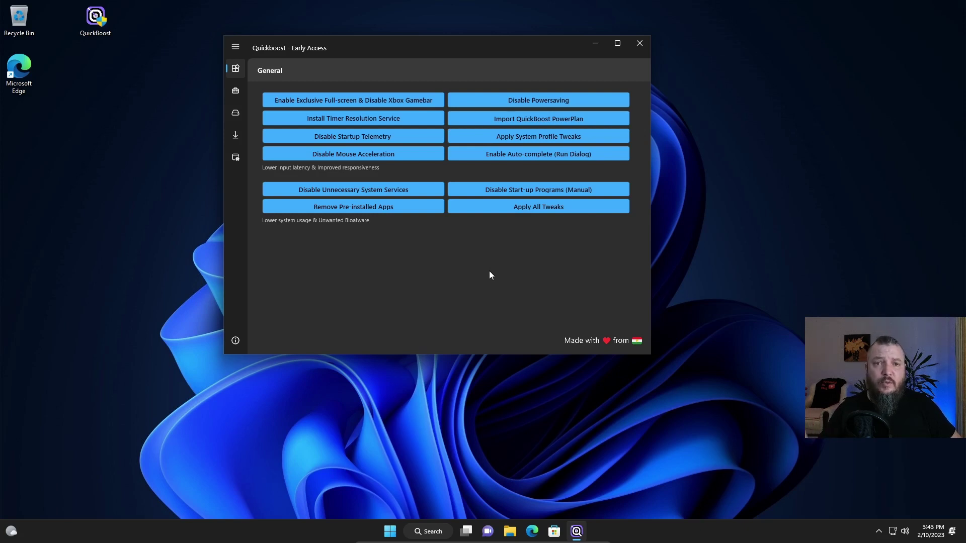
# Expand QuickBoost's navigation menu to view the section names, and collapse it again.
pyautogui.moveTo(393, 47); pyautogui.dragTo(428, 49)
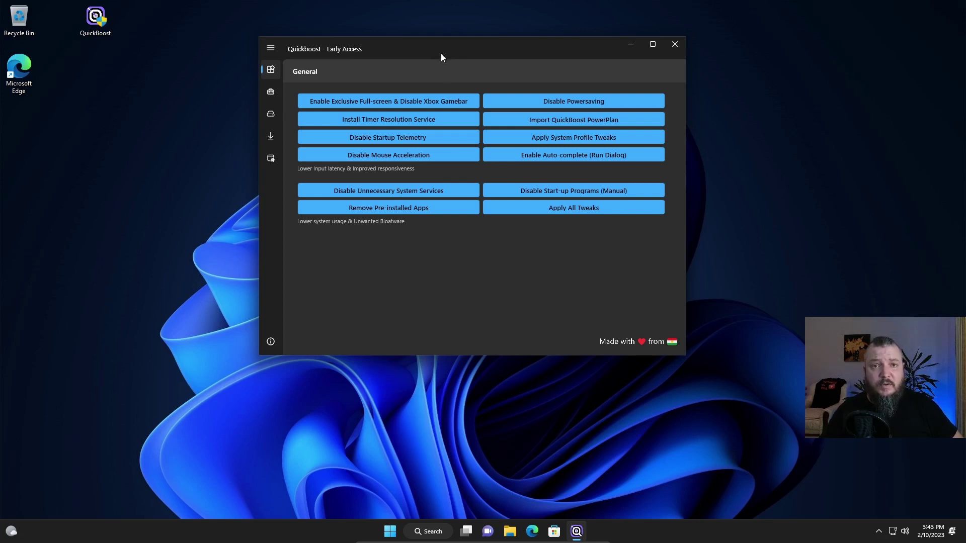
pyautogui.click(270, 48)
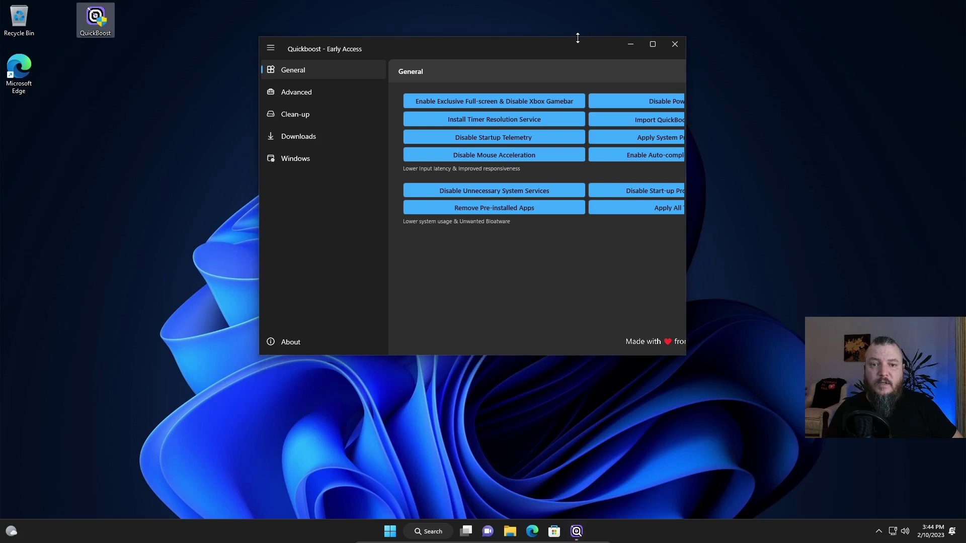
pyautogui.click(655, 46)
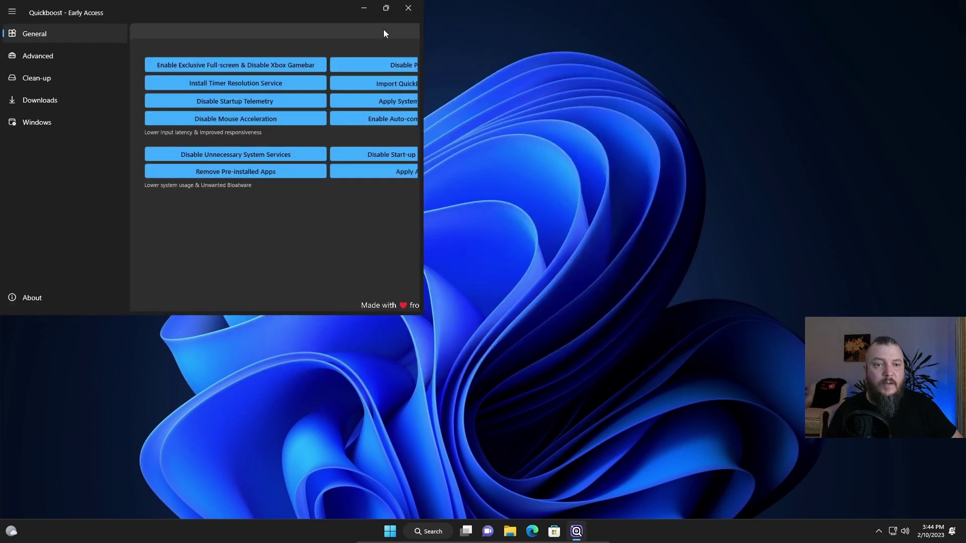
pyautogui.click(387, 9)
pyautogui.moveTo(448, 54); pyautogui.dragTo(471, 54)
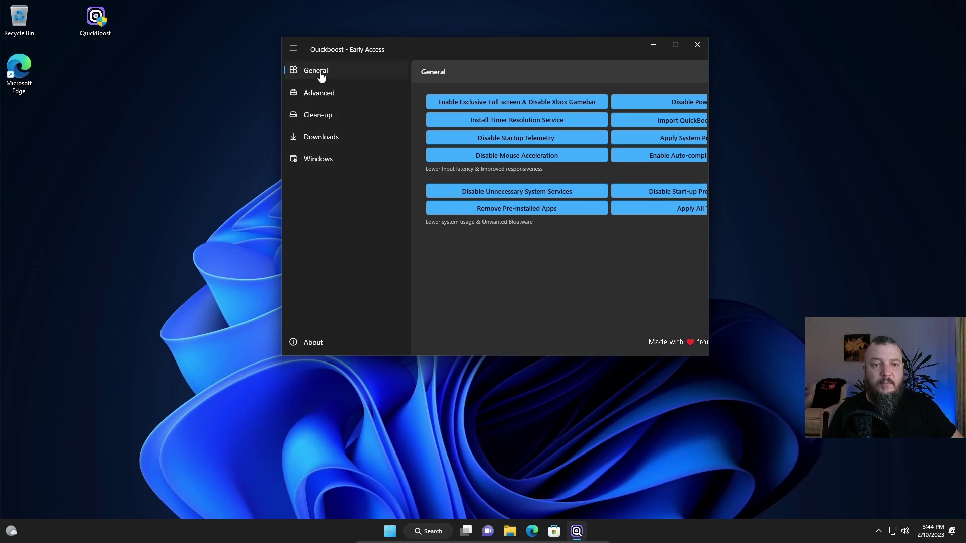
pyautogui.click(294, 48)
pyautogui.moveTo(537, 51); pyautogui.dragTo(461, 49)
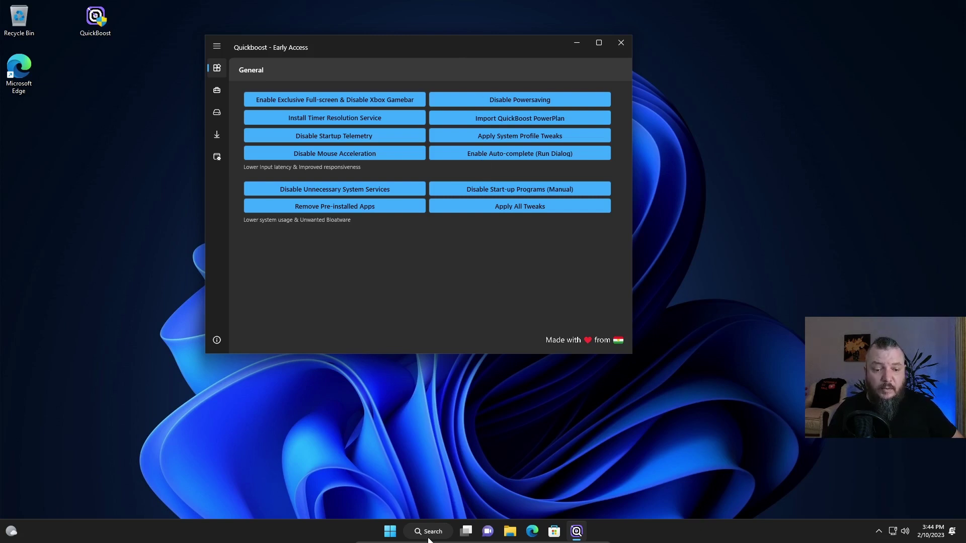
# Check the CPU performance and number of running processes in Task Manager, and close it.
pyautogui.rightClick(390, 531)
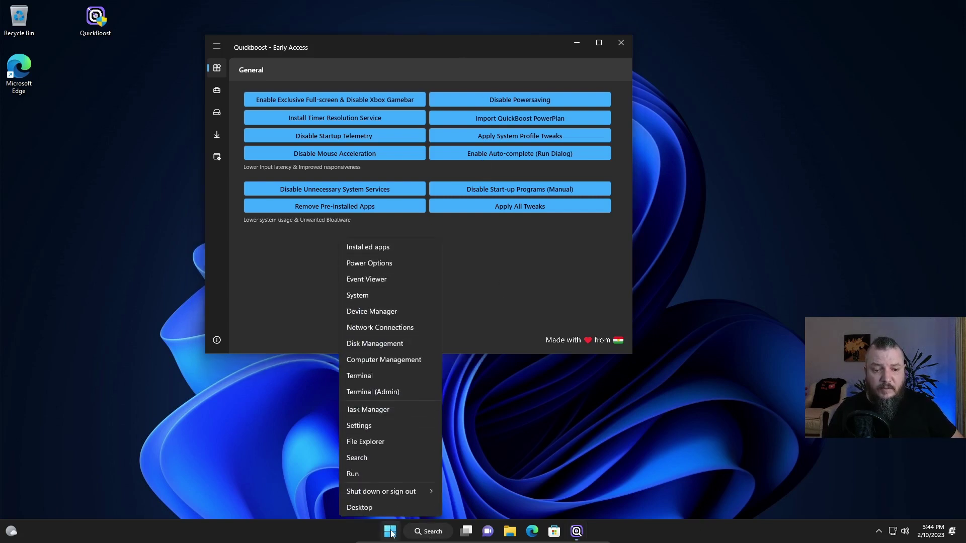
pyautogui.click(358, 413)
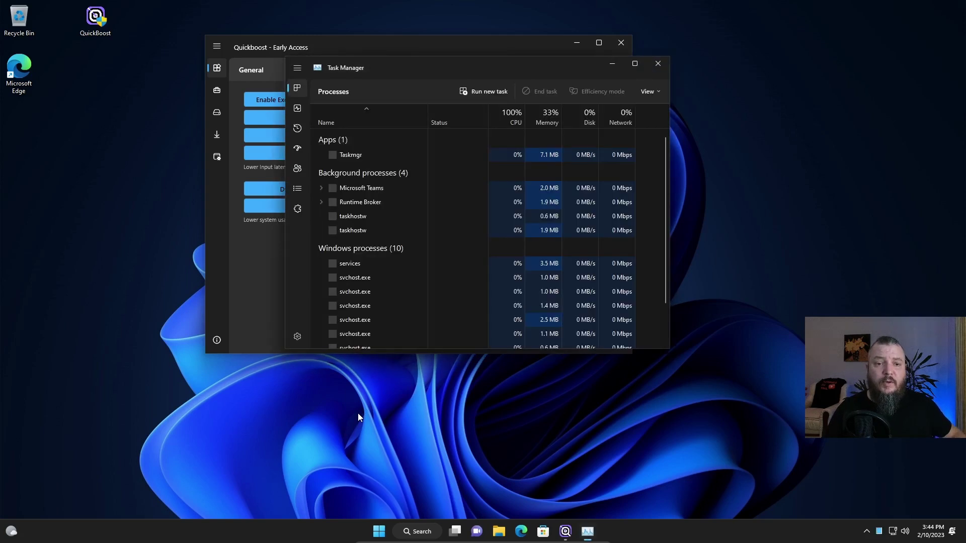
pyautogui.click(300, 109)
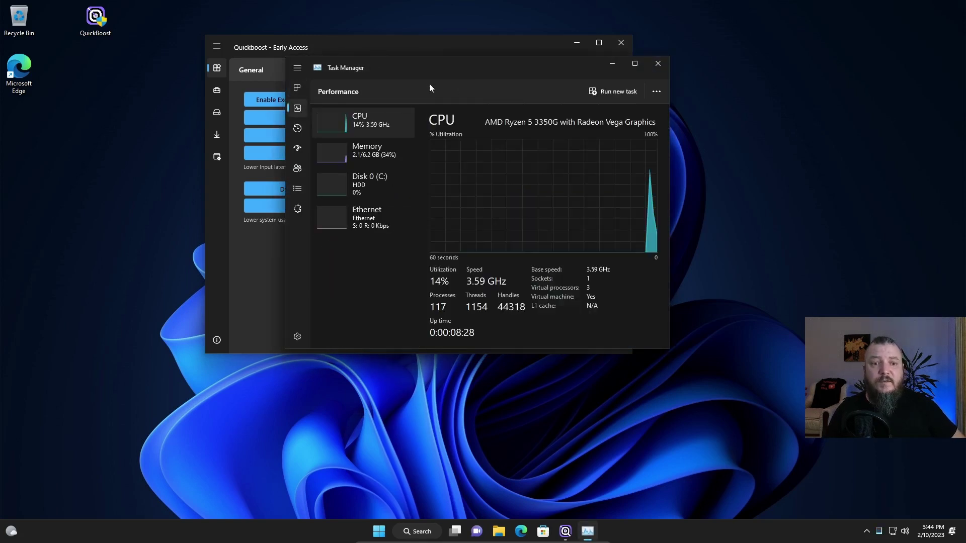
pyautogui.moveTo(421, 67); pyautogui.dragTo(518, 92)
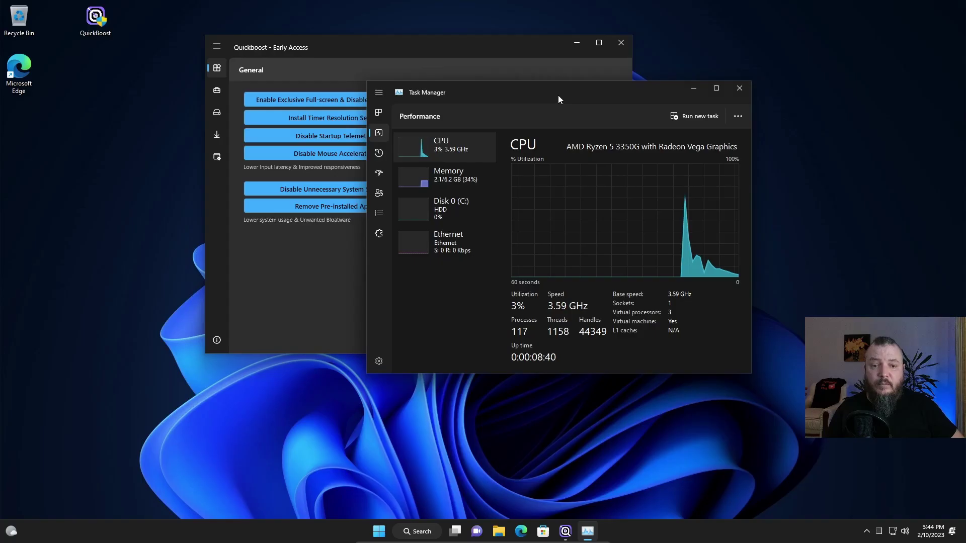
pyautogui.moveTo(650, 94); pyautogui.dragTo(583, 110)
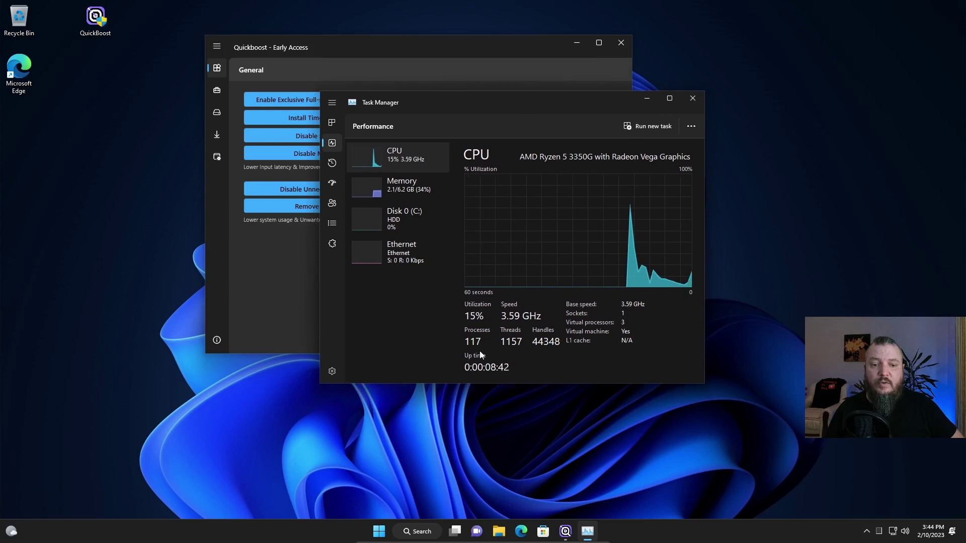
pyautogui.click(692, 99)
pyautogui.moveTo(326, 46); pyautogui.dragTo(425, 54)
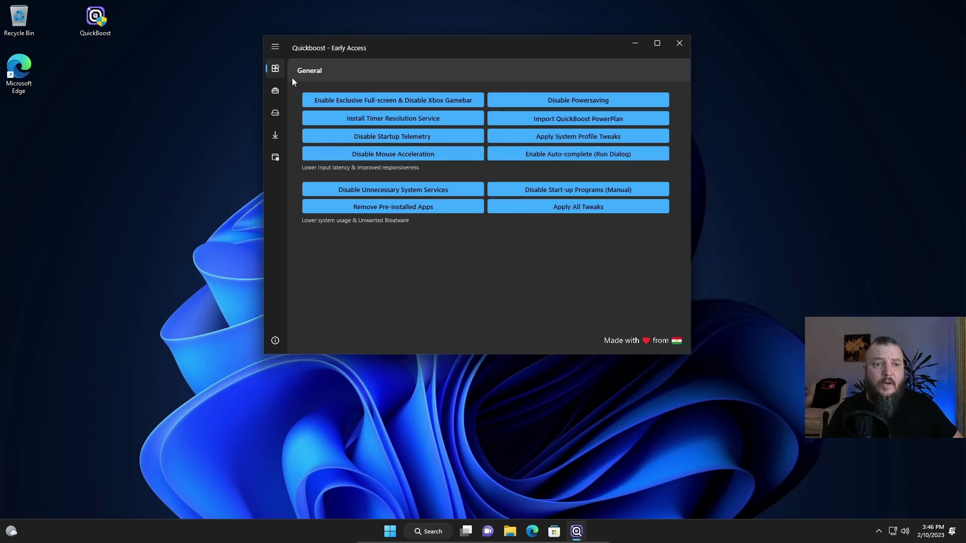
pyautogui.click(275, 47)
pyautogui.click(276, 48)
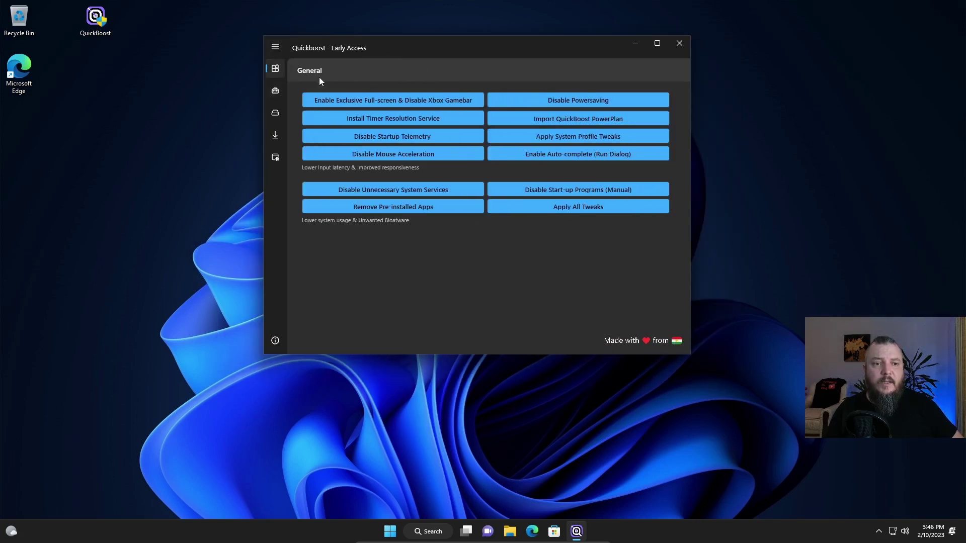
pyautogui.moveTo(503, 48); pyautogui.dragTo(477, 52)
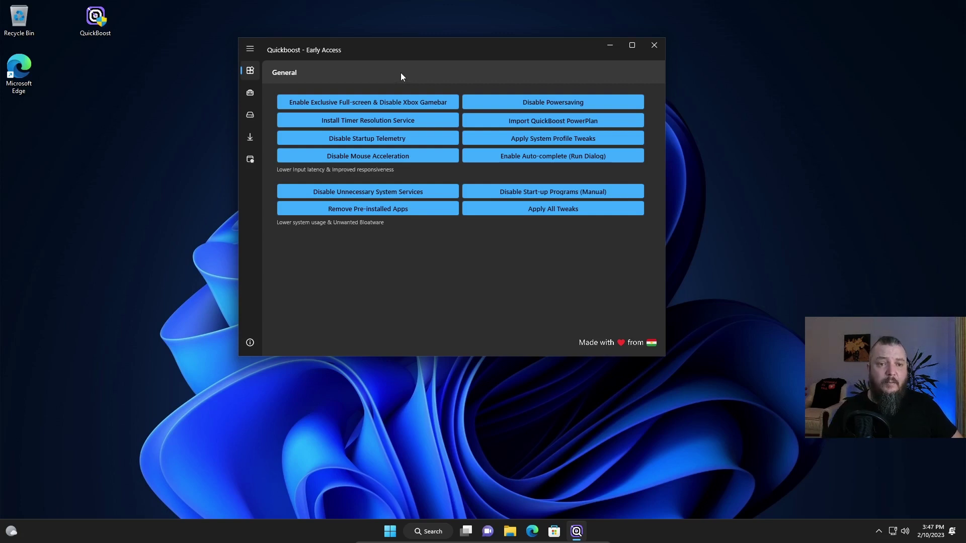
# Disable startup telemetry with QuickBoost's General tweaks and dismiss the confirmation message.
pyautogui.click(387, 145)
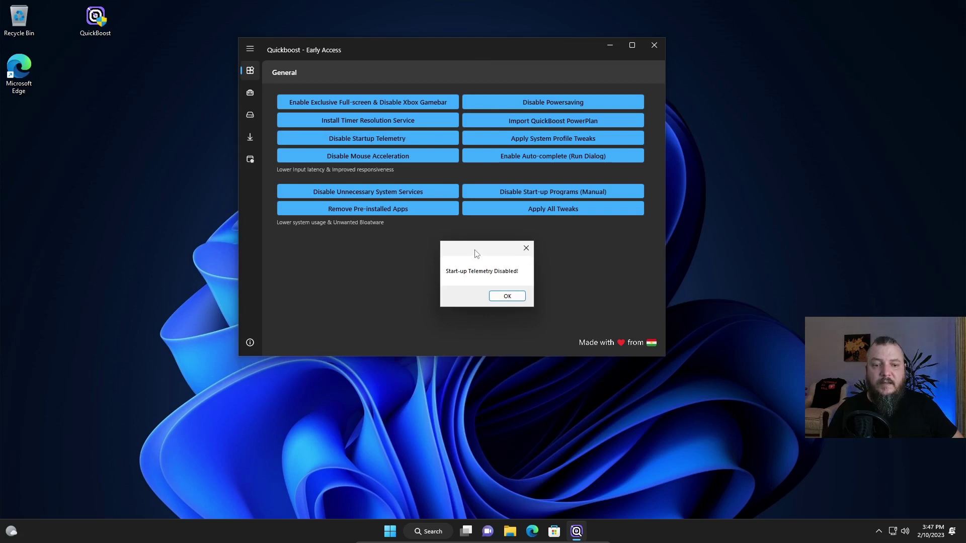
pyautogui.moveTo(477, 253); pyautogui.dragTo(446, 237)
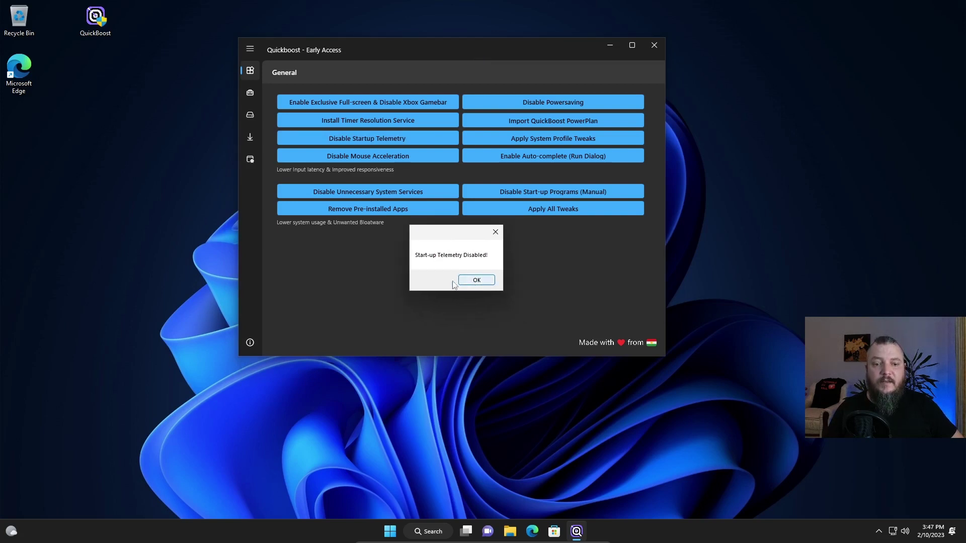
pyautogui.click(475, 283)
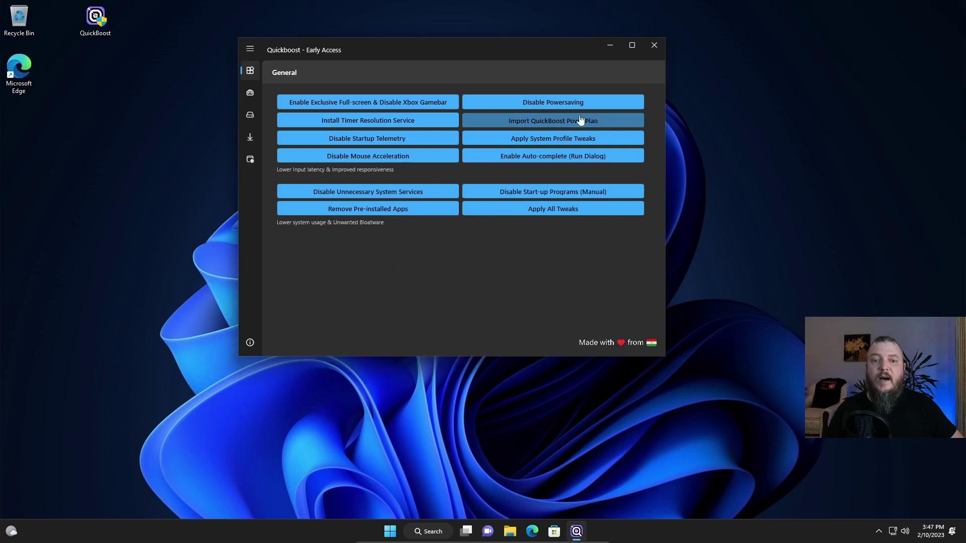
# Disable powersaving with QuickBoost's General tweaks and dismiss the confirmation message.
pyautogui.click(552, 108)
pyautogui.click(493, 298)
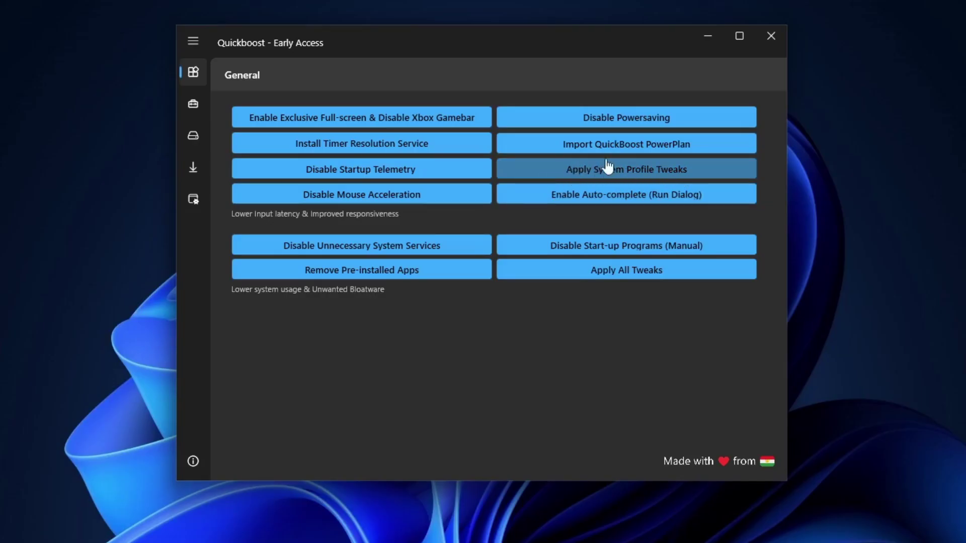
# Apply the system profile tweaks and enable auto-complete for the Run dialog, dismissing each confirmation message.
pyautogui.click(589, 170)
pyautogui.click(565, 395)
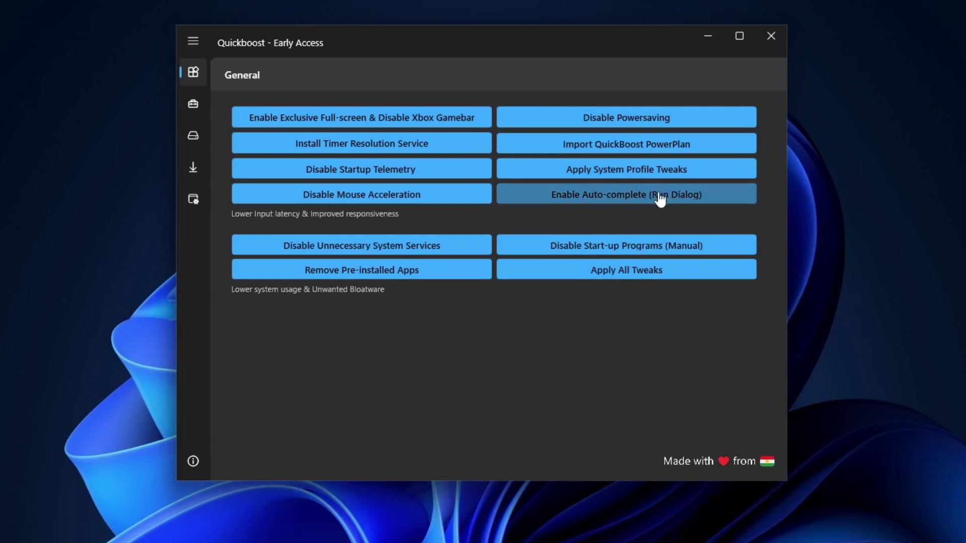
pyautogui.click(632, 198)
pyautogui.click(554, 395)
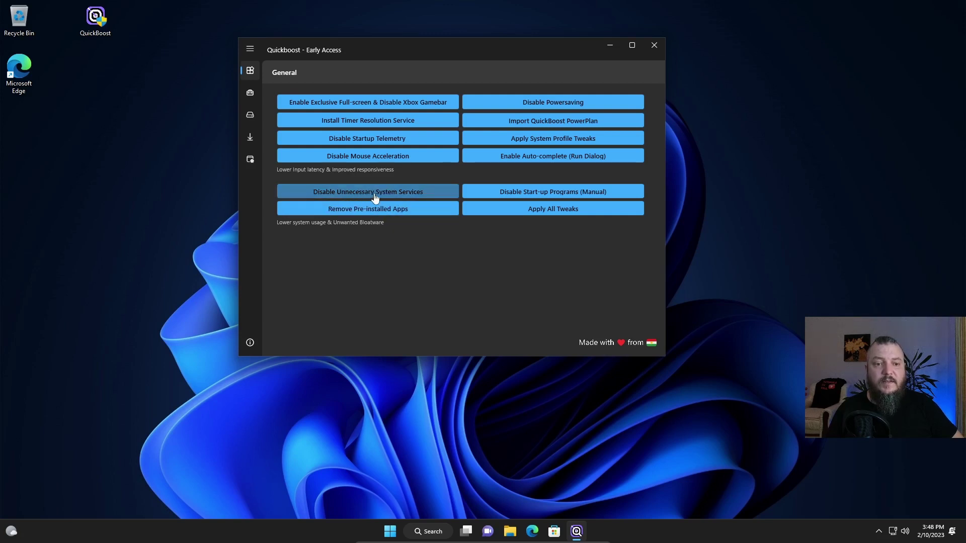
# Disable unnecessary system services and remove the pre-installed apps, acknowledging each confirmation message.
pyautogui.click(372, 195)
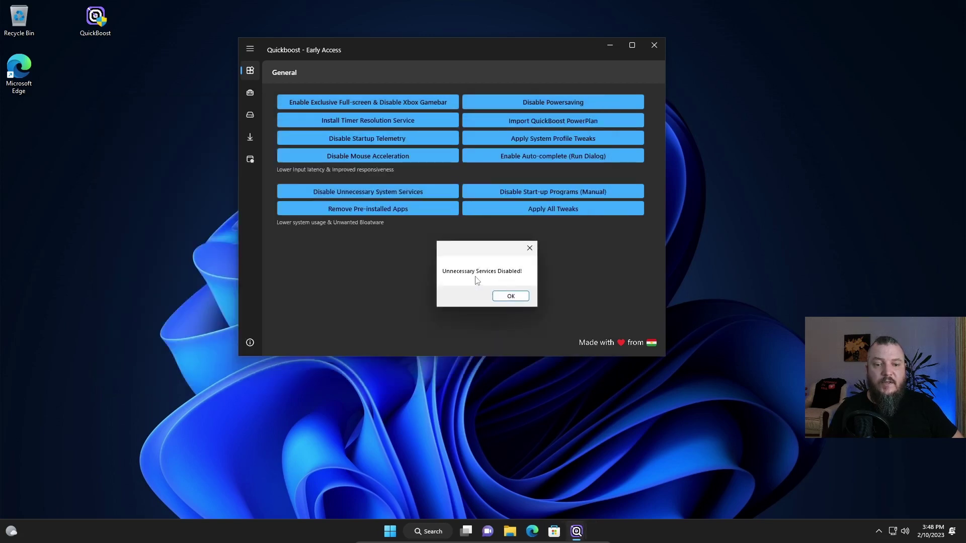
pyautogui.click(509, 296)
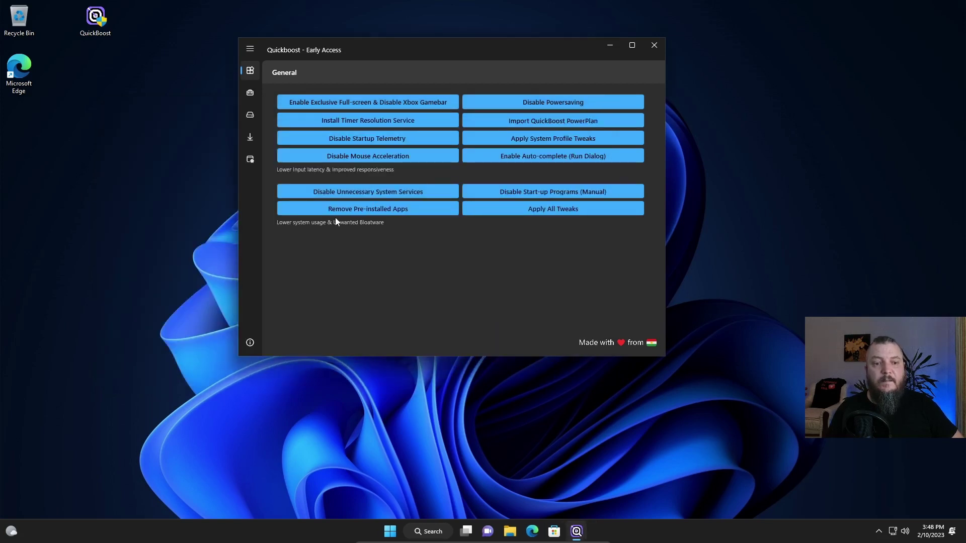
pyautogui.click(385, 215)
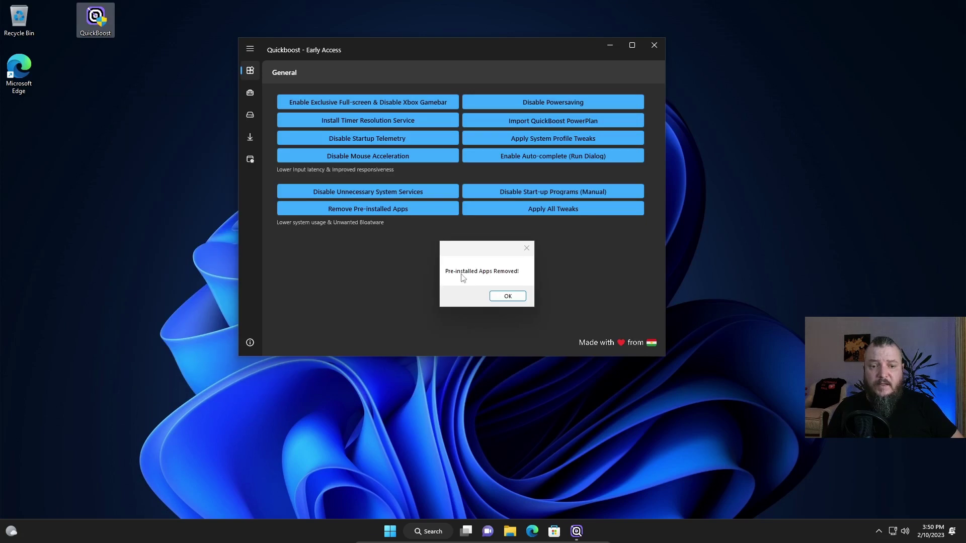
pyautogui.click(509, 295)
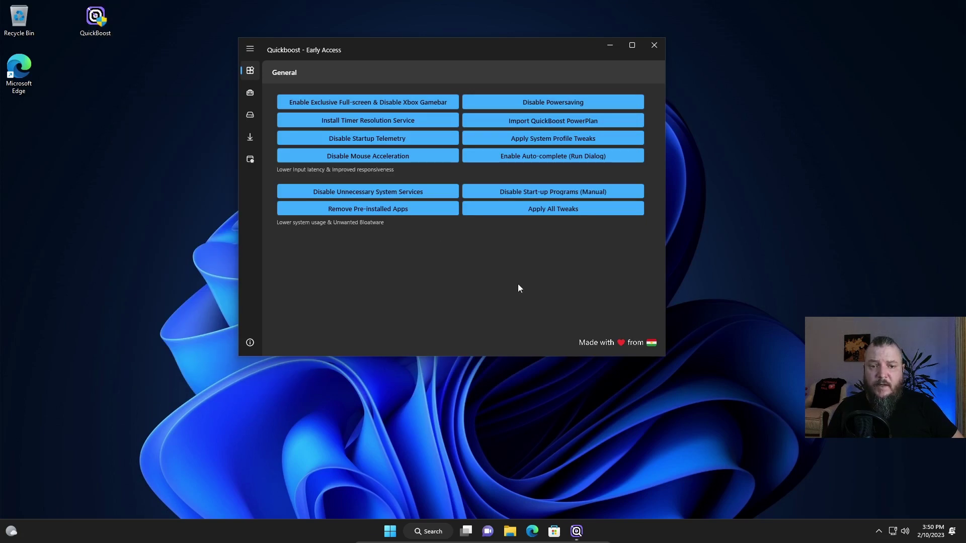
# Open the manual start-up programs list from QuickBoost, disable OneDrive at startup, and close Task Manager.
pyautogui.click(539, 194)
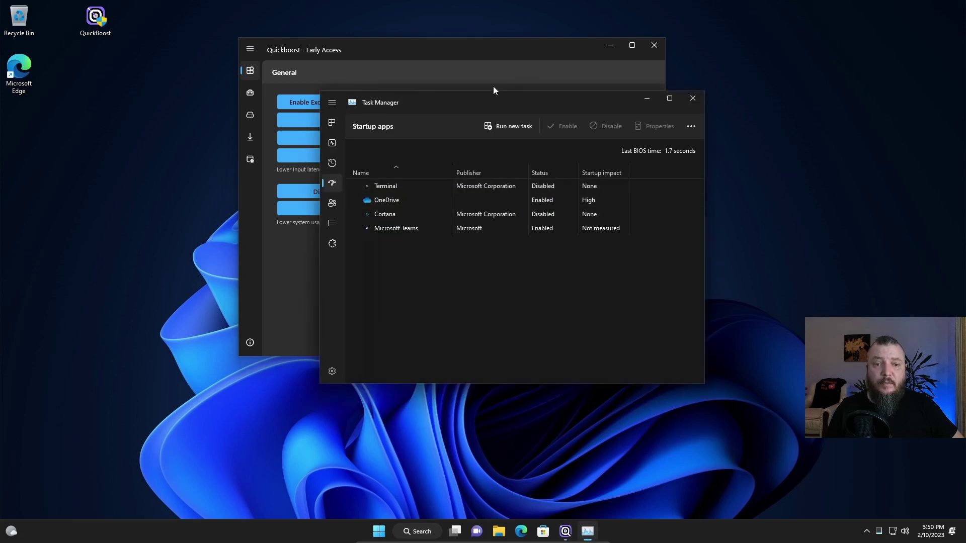
pyautogui.moveTo(497, 100); pyautogui.dragTo(455, 82)
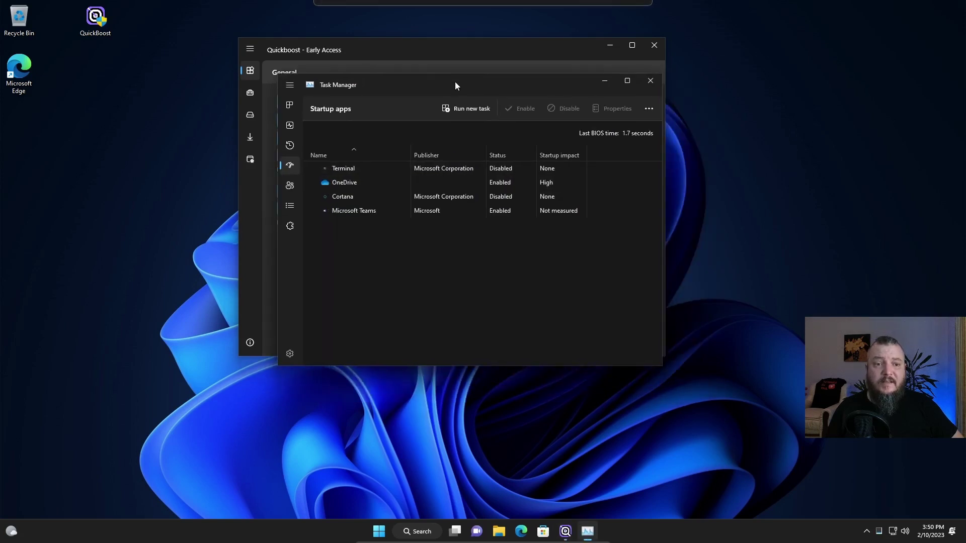
pyautogui.click(551, 185)
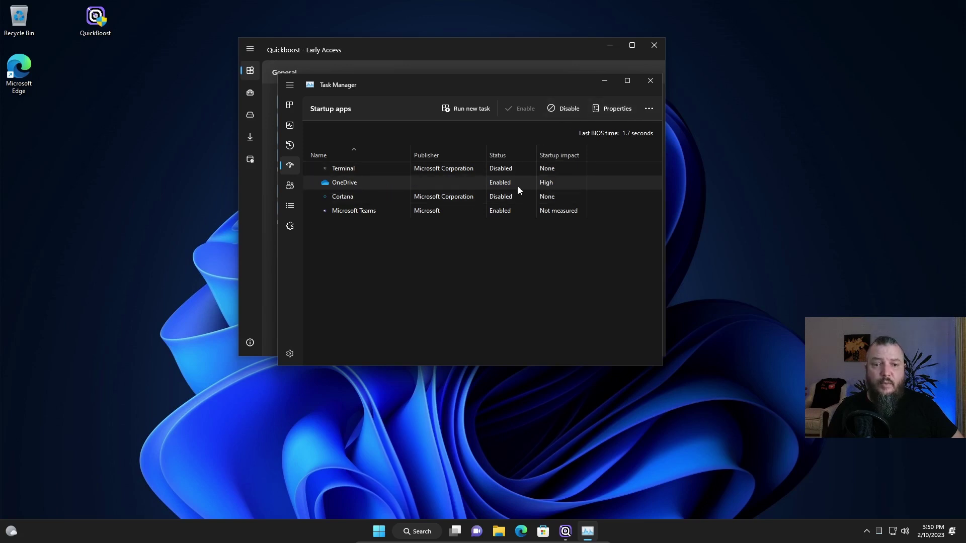
pyautogui.click(563, 109)
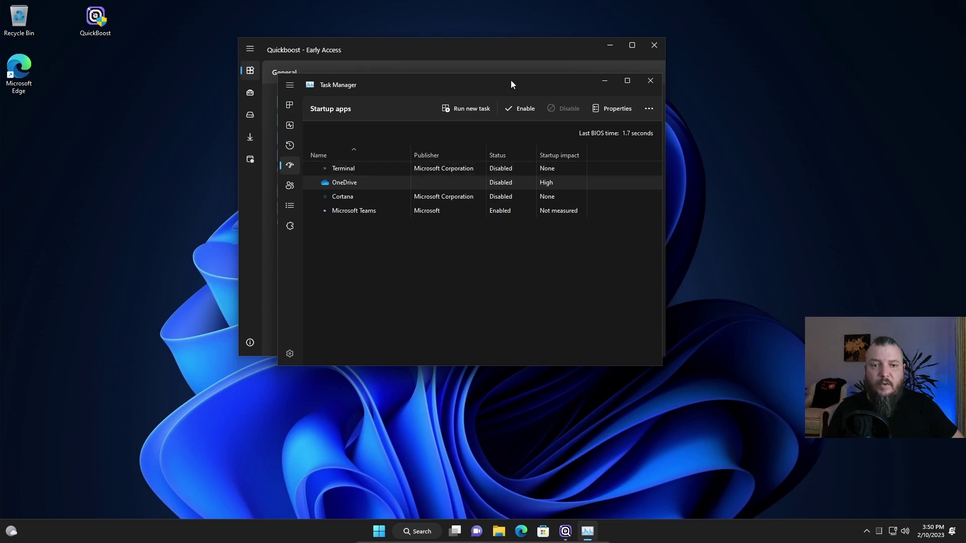
pyautogui.moveTo(511, 81); pyautogui.dragTo(576, 98)
pyautogui.click(714, 101)
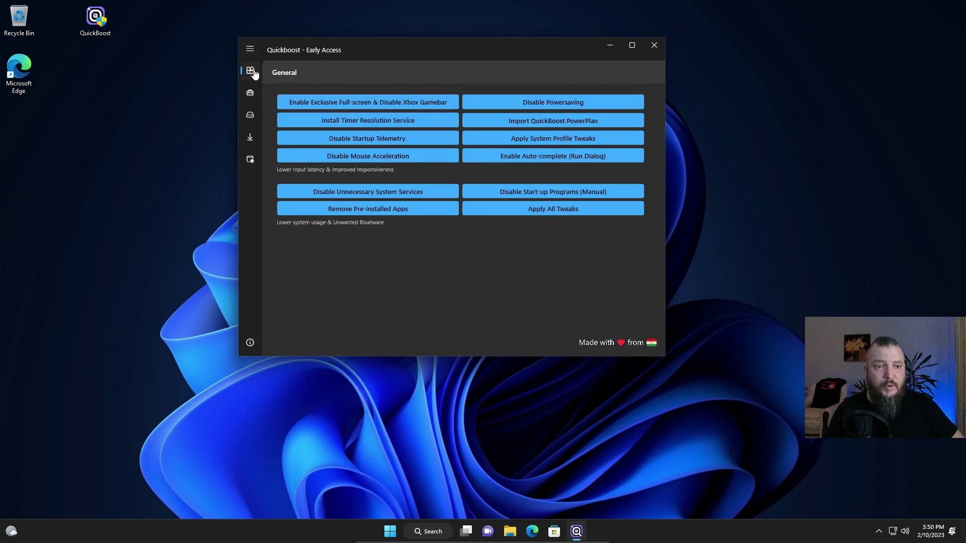
# In QuickBoost's Advanced section, disable PowerThrottling and apply the Memory Tweaks, dismissing each confirmation message.
pyautogui.click(250, 50)
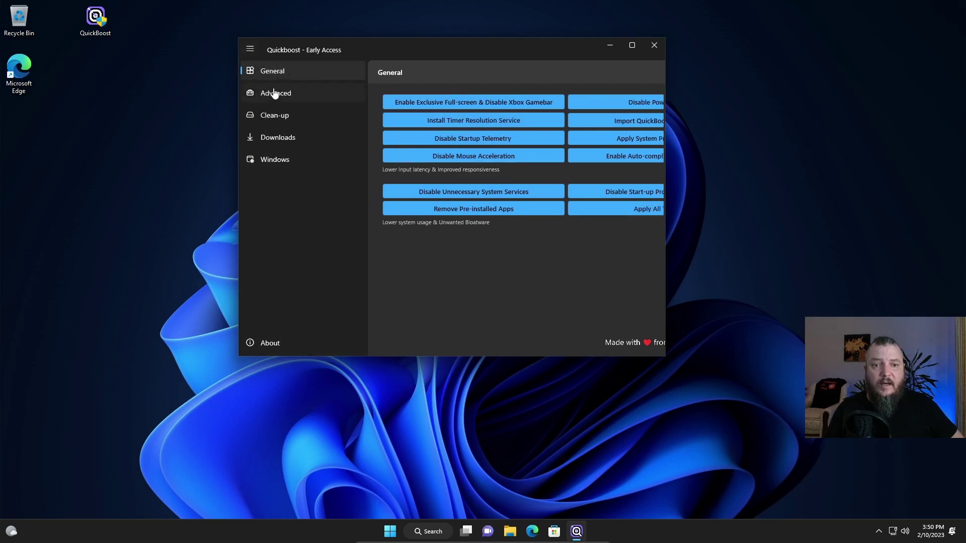
pyautogui.click(275, 93)
pyautogui.click(250, 49)
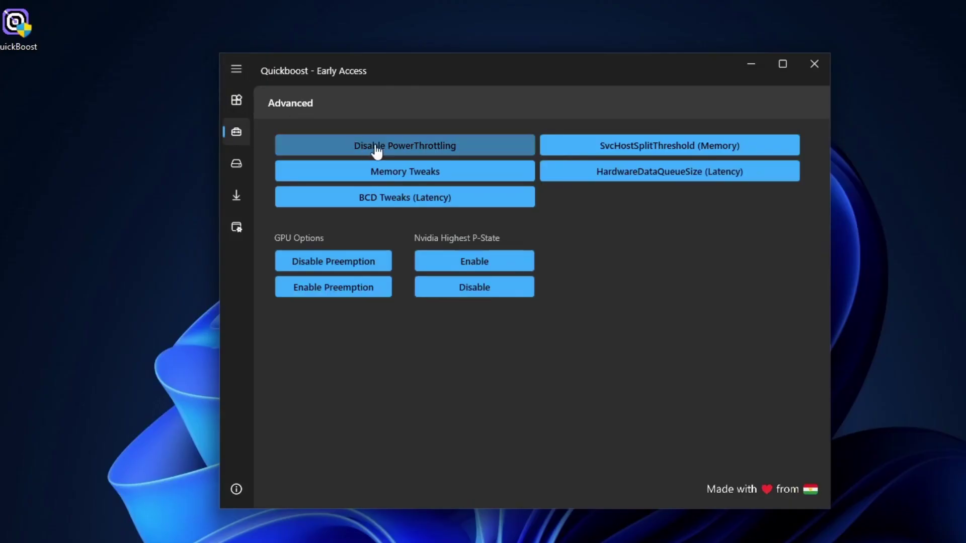
pyautogui.click(429, 153)
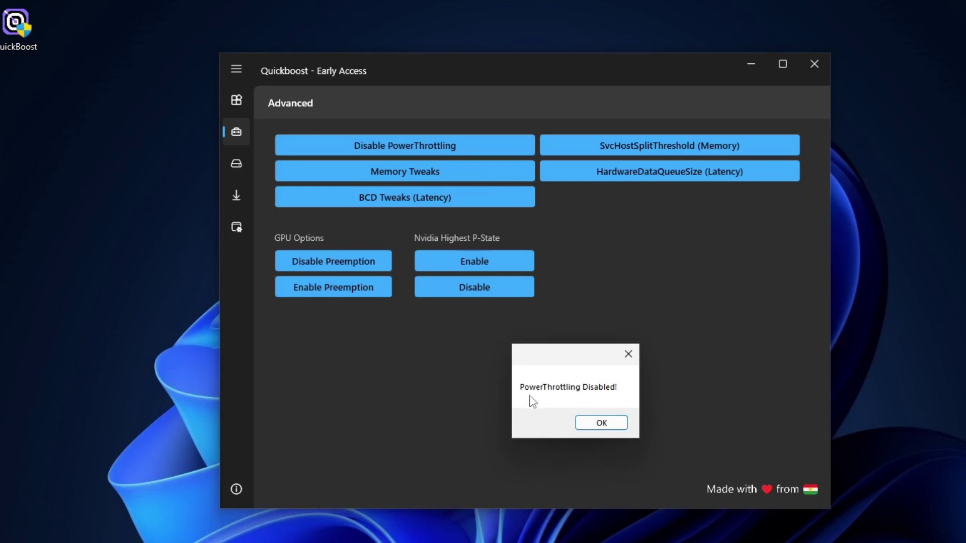
pyautogui.click(599, 423)
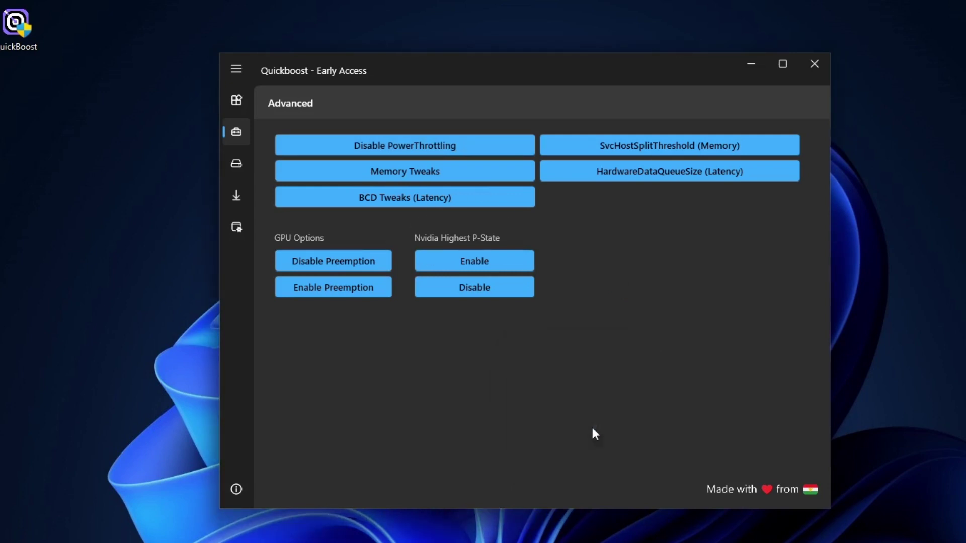
pyautogui.click(395, 173)
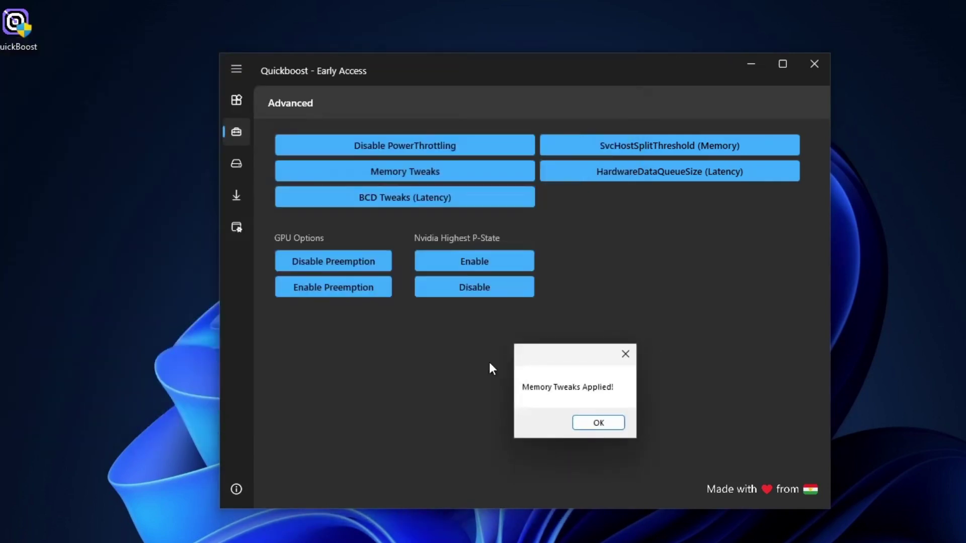
pyautogui.click(595, 422)
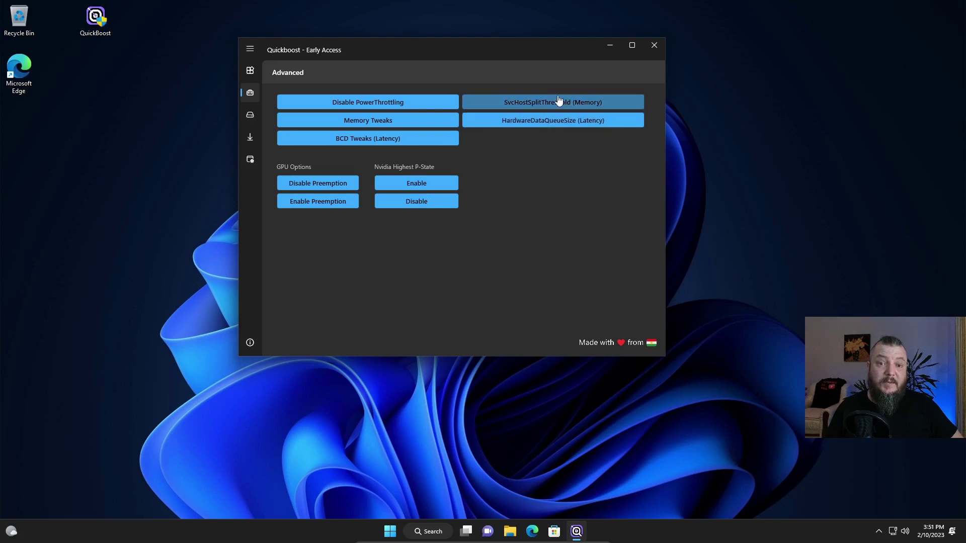
# Run the Clean All Temporary Files operation from QuickBoost's Clean-up section, keeping its command window in view.
pyautogui.click(251, 116)
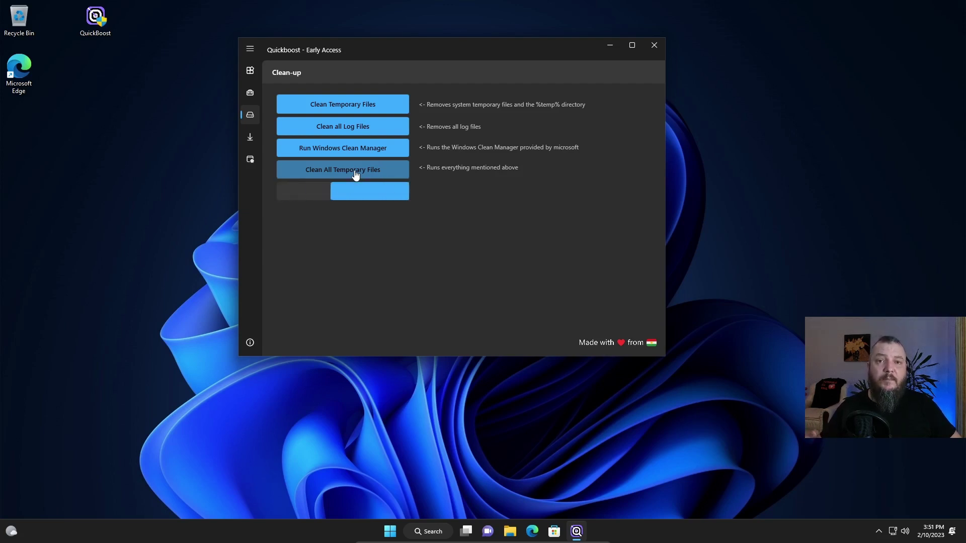
pyautogui.click(350, 177)
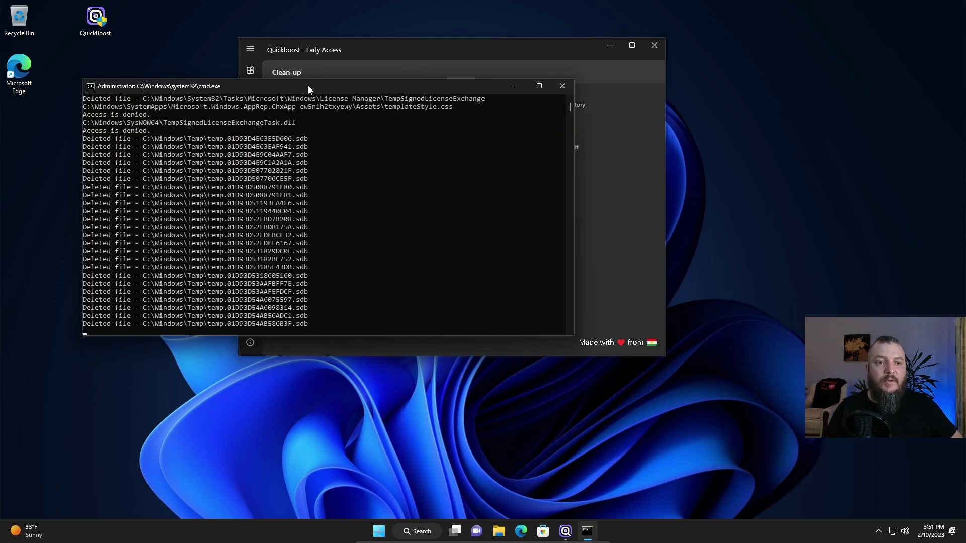
pyautogui.moveTo(308, 90); pyautogui.dragTo(386, 91)
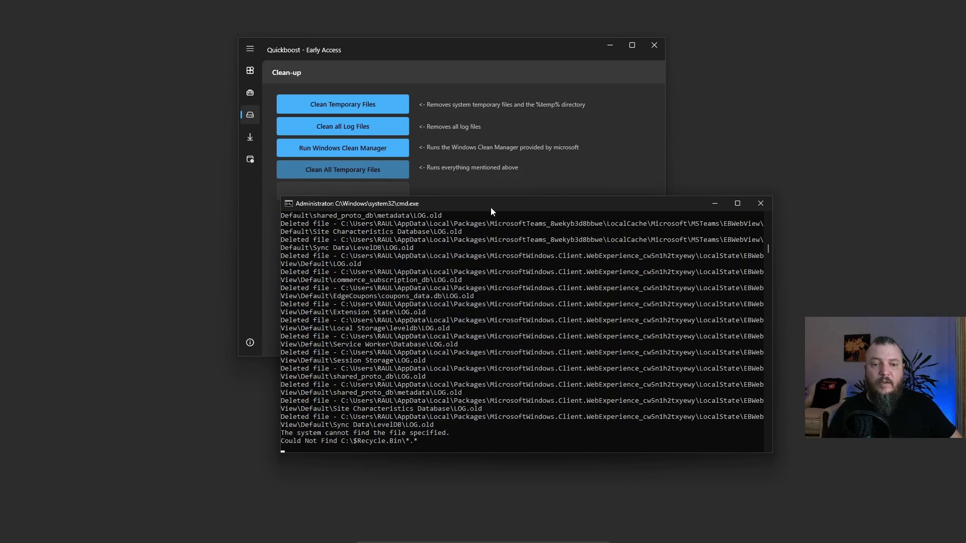
pyautogui.moveTo(493, 207); pyautogui.dragTo(420, 192)
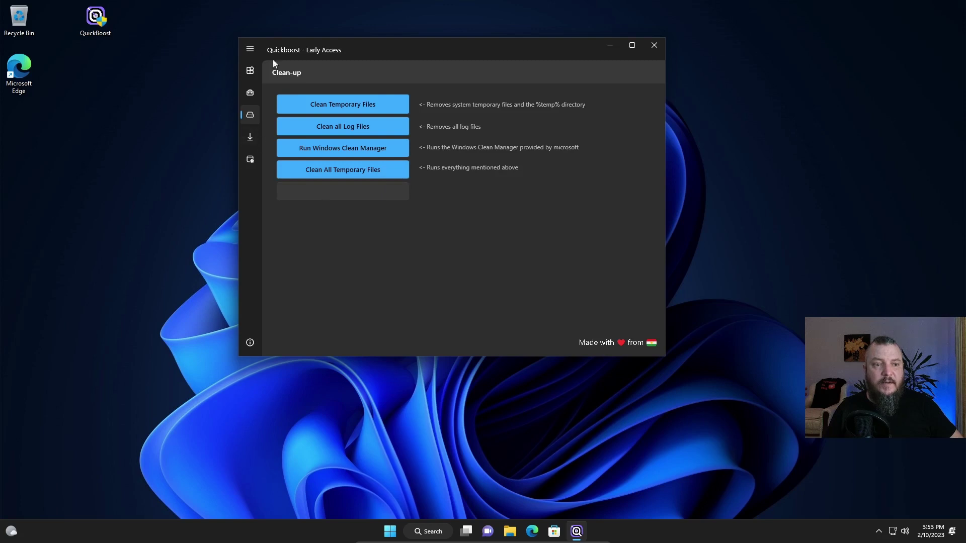
# Examine the recommended programs, essential programs and Nvidia GPU options in QuickBoost's Downloads section.
pyautogui.click(250, 48)
pyautogui.click(282, 137)
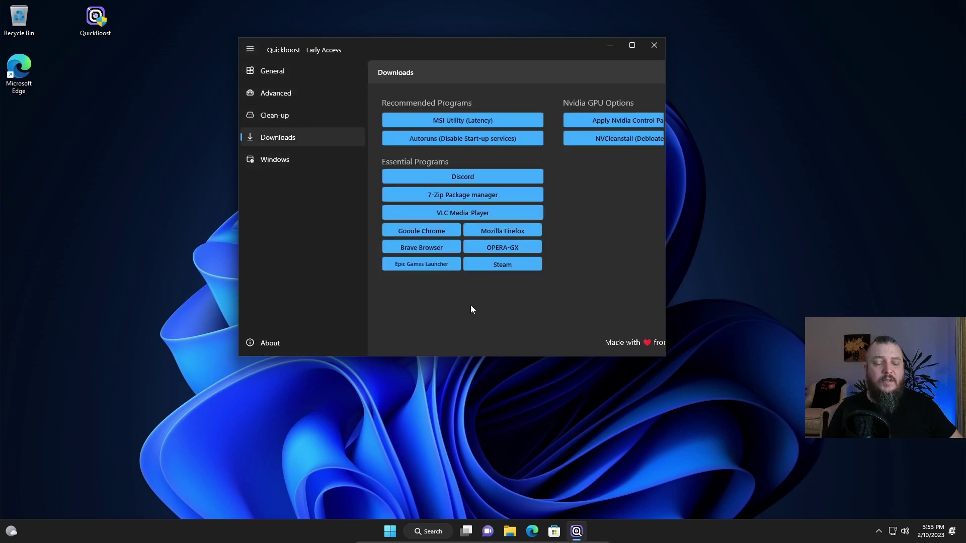
pyautogui.moveTo(499, 53); pyautogui.dragTo(468, 56)
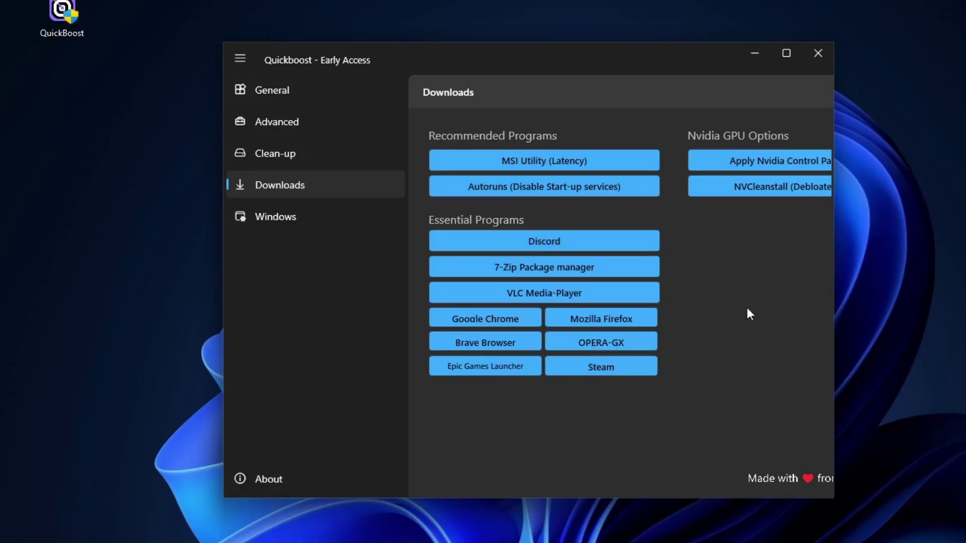
pyautogui.click(241, 59)
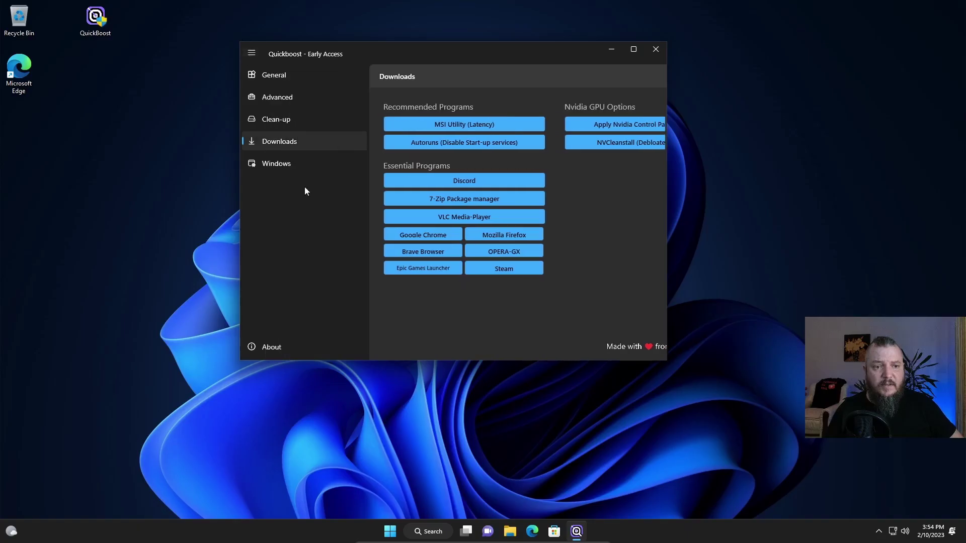
# In QuickBoost's Windows section, show hidden folders and file extensions, dismissing each confirmation message.
pyautogui.click(270, 163)
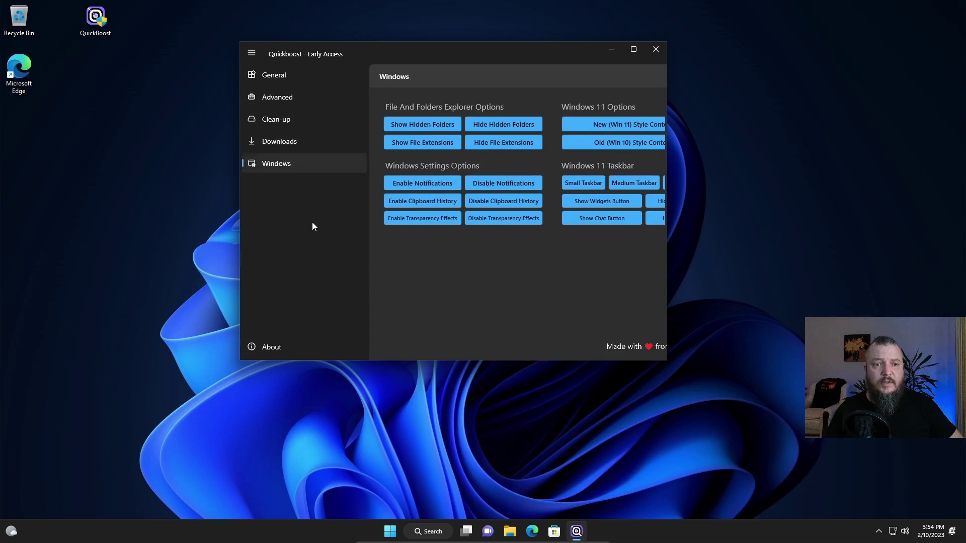
pyautogui.moveTo(448, 58); pyautogui.dragTo(425, 58)
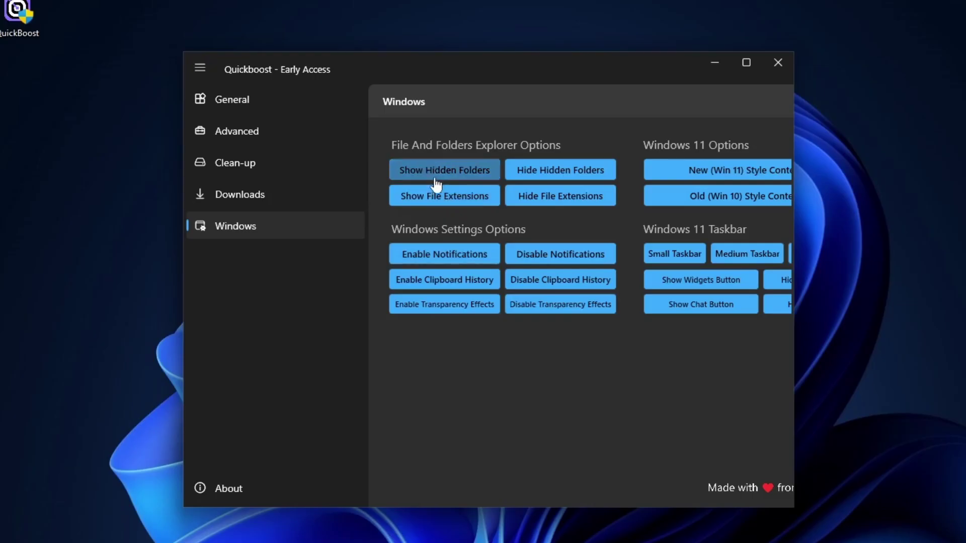
pyautogui.click(448, 170)
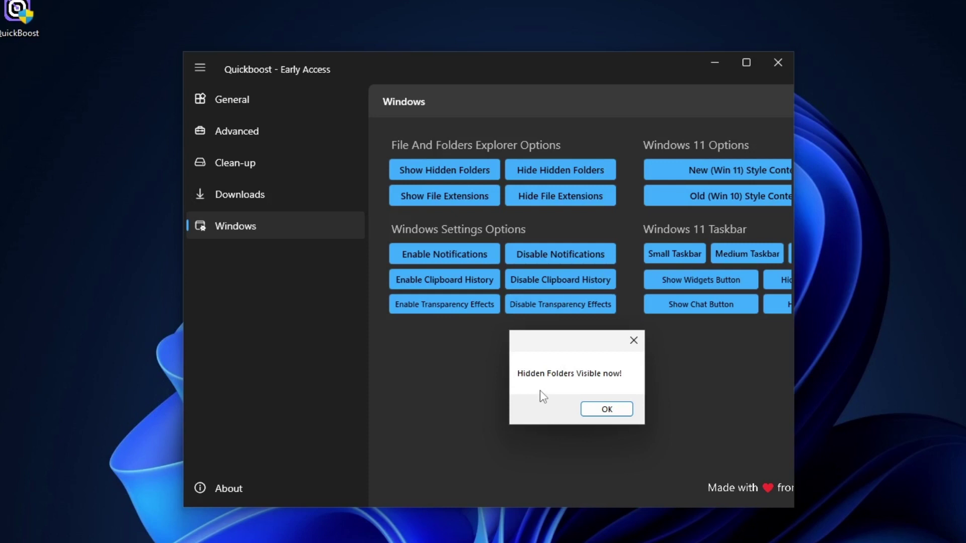
pyautogui.click(594, 410)
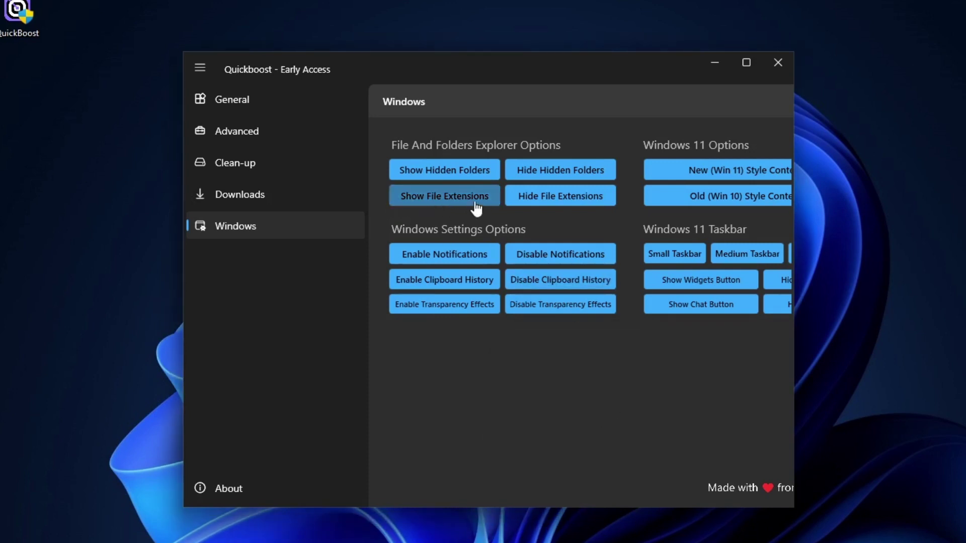
pyautogui.click(457, 200)
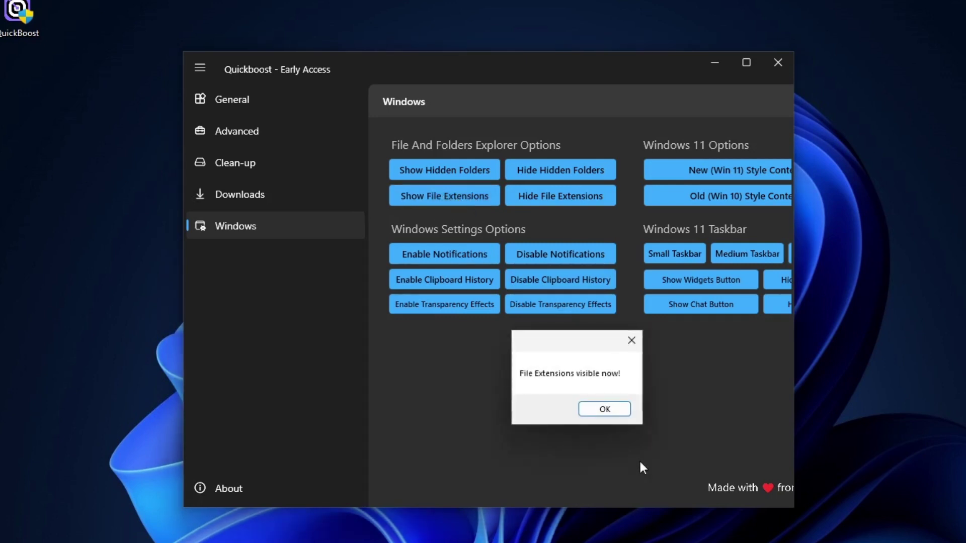
pyautogui.click(606, 410)
# Check the desktop's current context menu, and apply the Old (Win 10) Style Context Menu with QuickBoost's Windows options.
pyautogui.moveTo(522, 105); pyautogui.dragTo(553, 105)
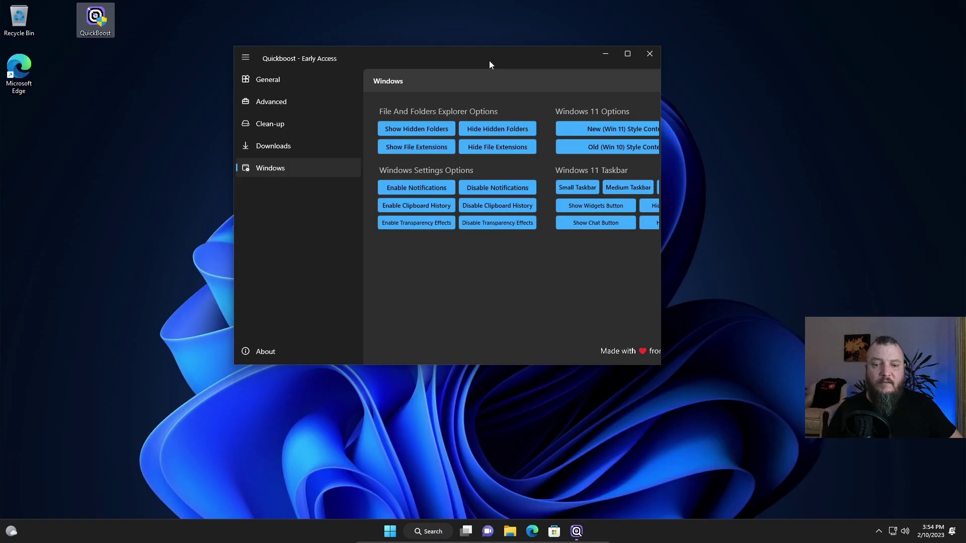
pyautogui.moveTo(491, 61); pyautogui.dragTo(451, 67)
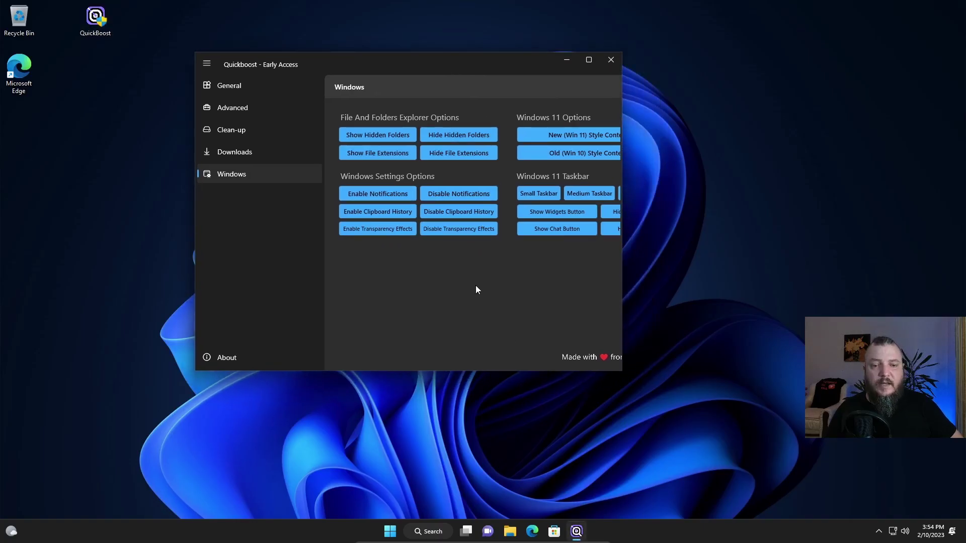
pyautogui.click(206, 64)
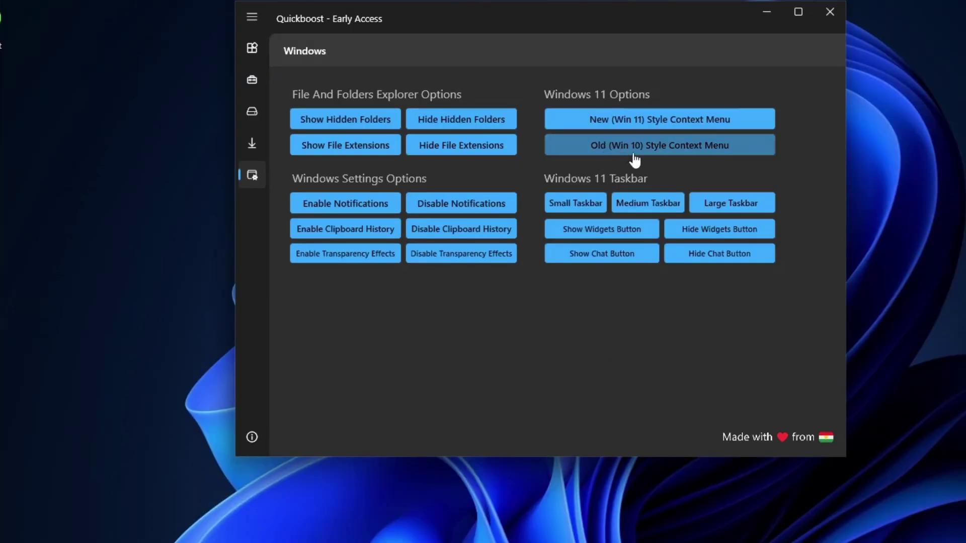
pyautogui.rightClick(871, 73)
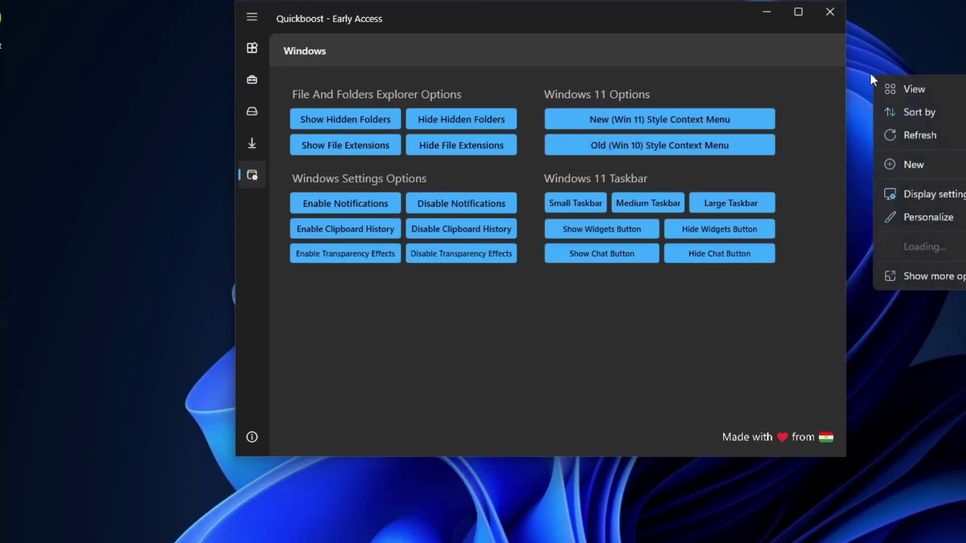
pyautogui.click(895, 17)
pyautogui.click(599, 145)
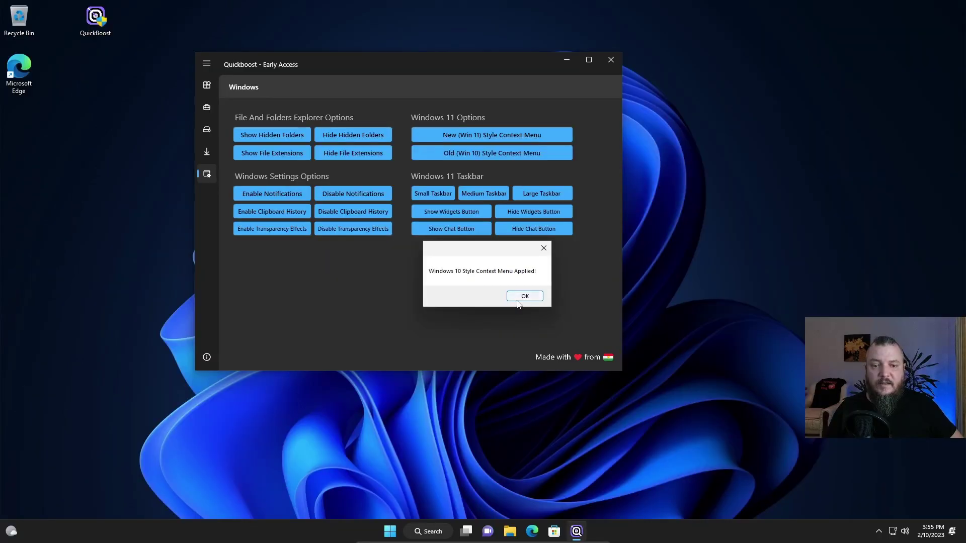
# Dismiss the context menu confirmation, and disable notifications through QuickBoost's Windows Settings Options.
pyautogui.click(525, 297)
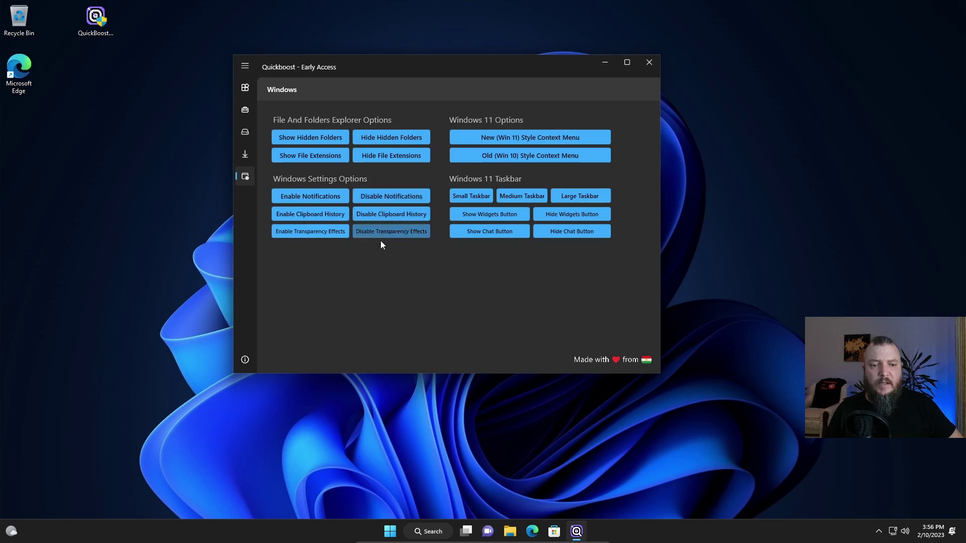
pyautogui.click(381, 201)
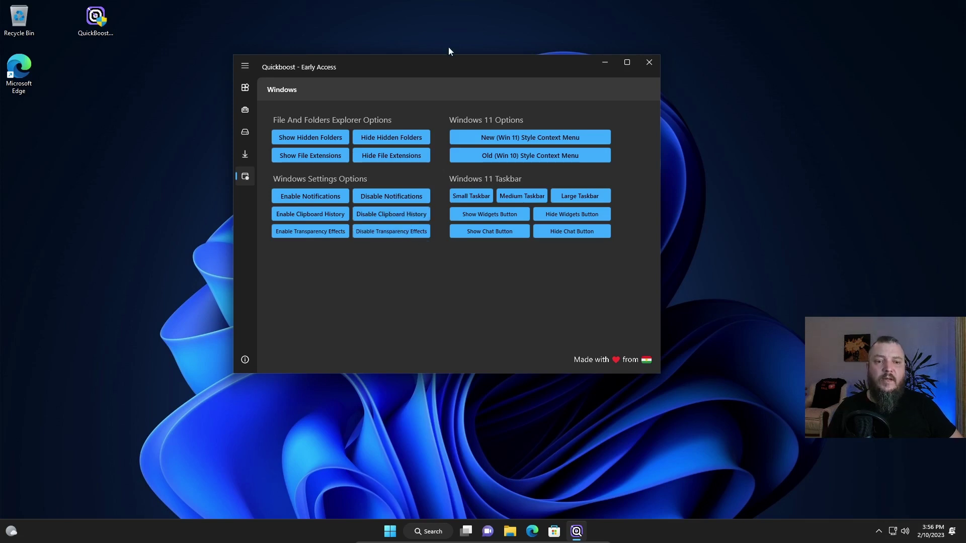
pyautogui.moveTo(452, 61); pyautogui.dragTo(410, 56)
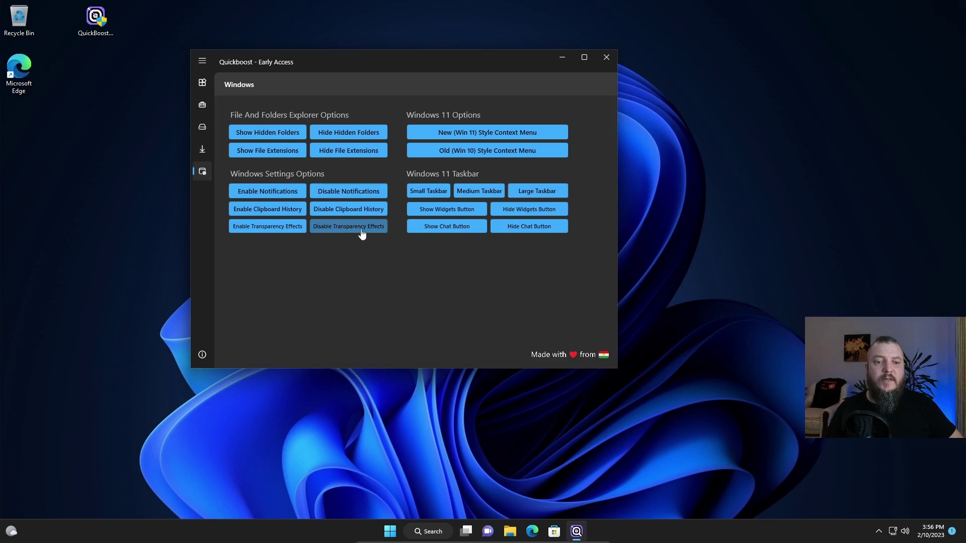
# Check the Start menu, and hide the taskbar's Chat and Widgets buttons with QuickBoost, dismissing each confirmation message.
pyautogui.click(396, 537)
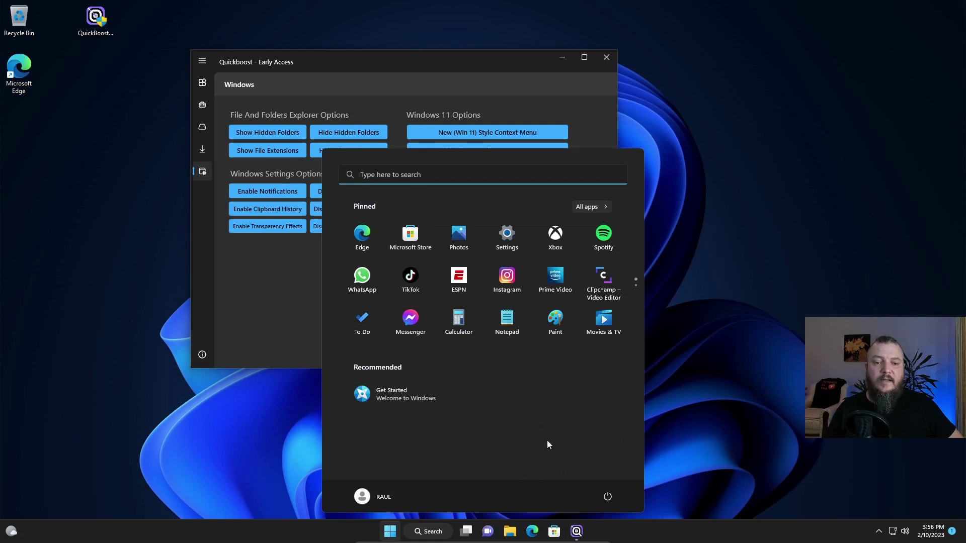
pyautogui.click(743, 394)
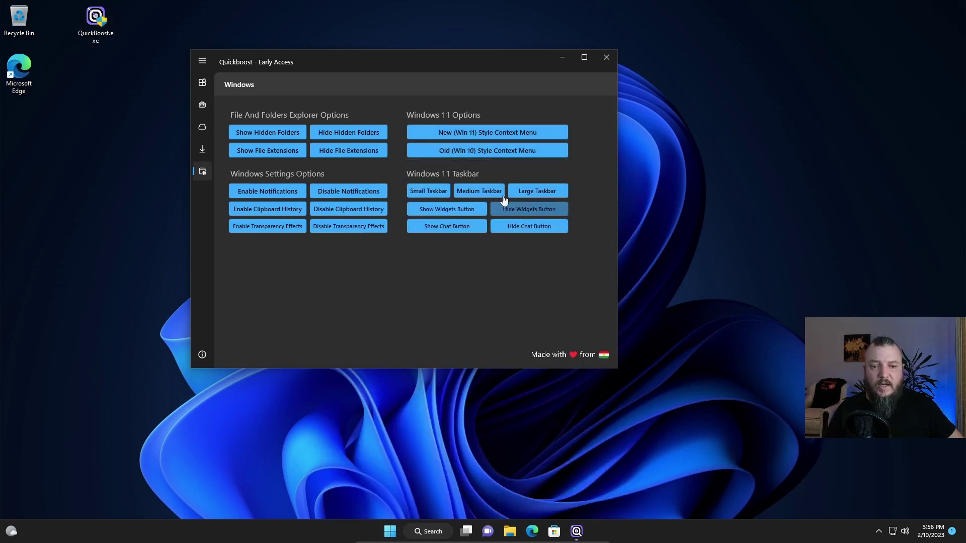
pyautogui.click(515, 229)
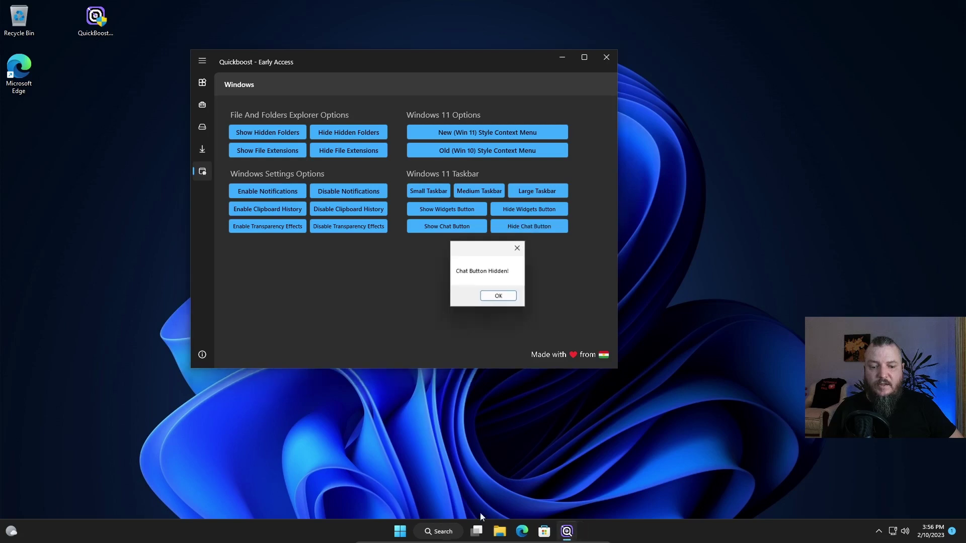
pyautogui.click(499, 296)
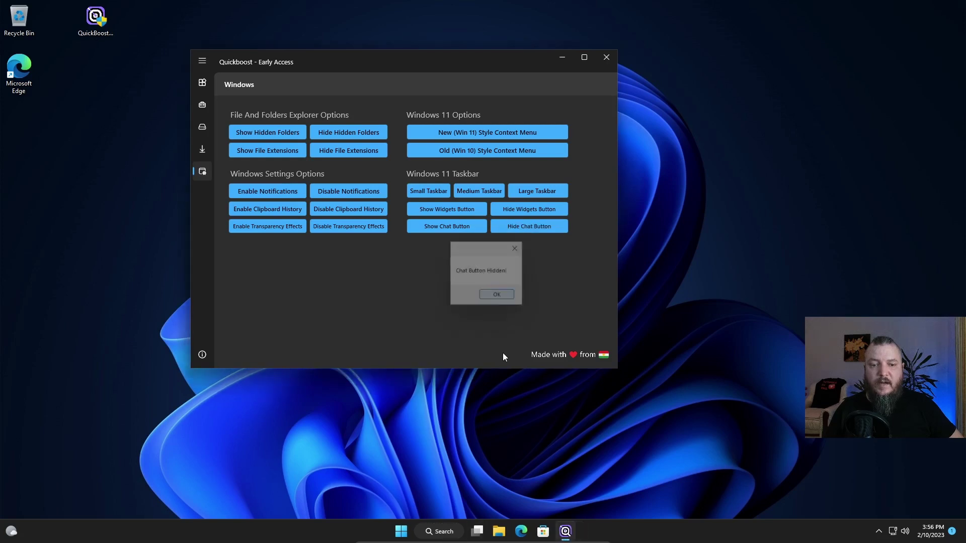
pyautogui.click(542, 220)
pyautogui.click(500, 298)
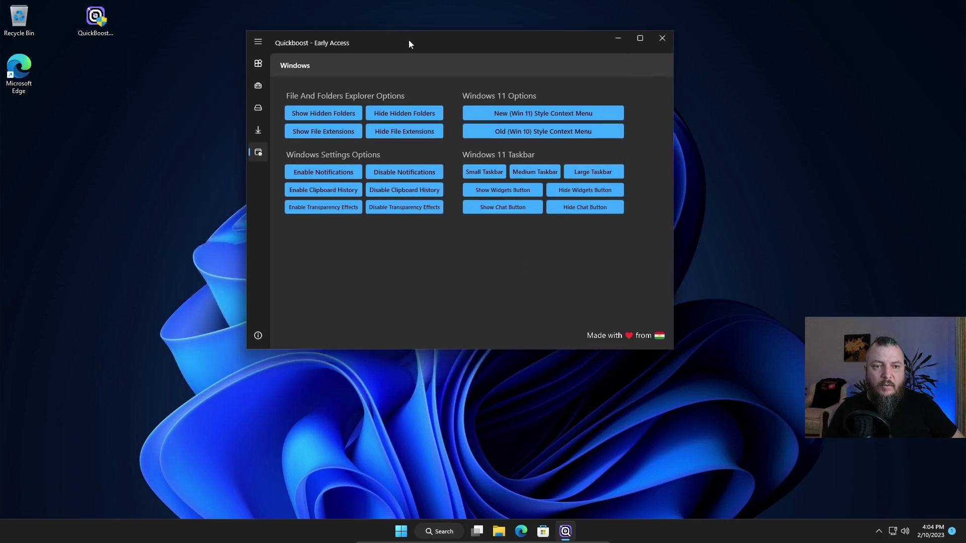
# Close QuickBoost and restart Windows.
pyautogui.moveTo(408, 40); pyautogui.dragTo(396, 51)
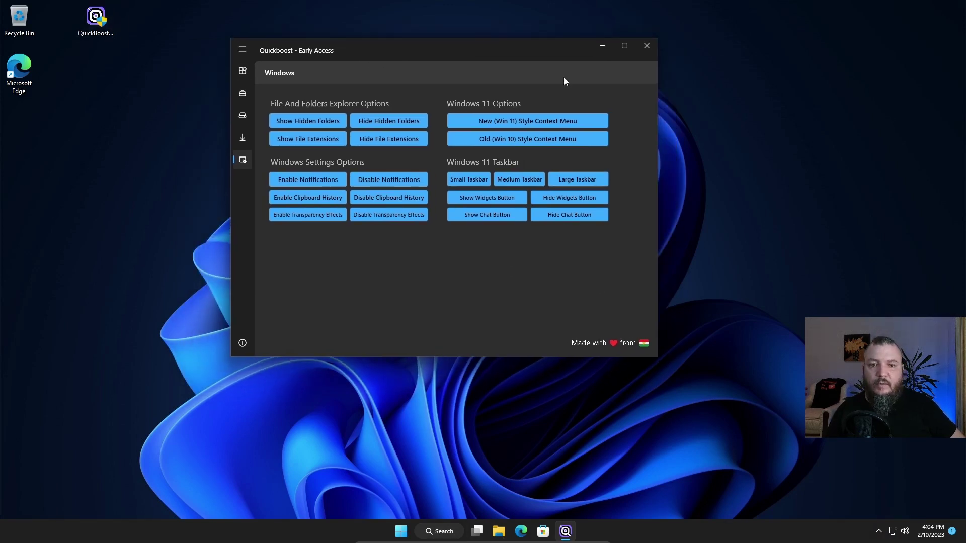
pyautogui.click(647, 49)
pyautogui.click(406, 536)
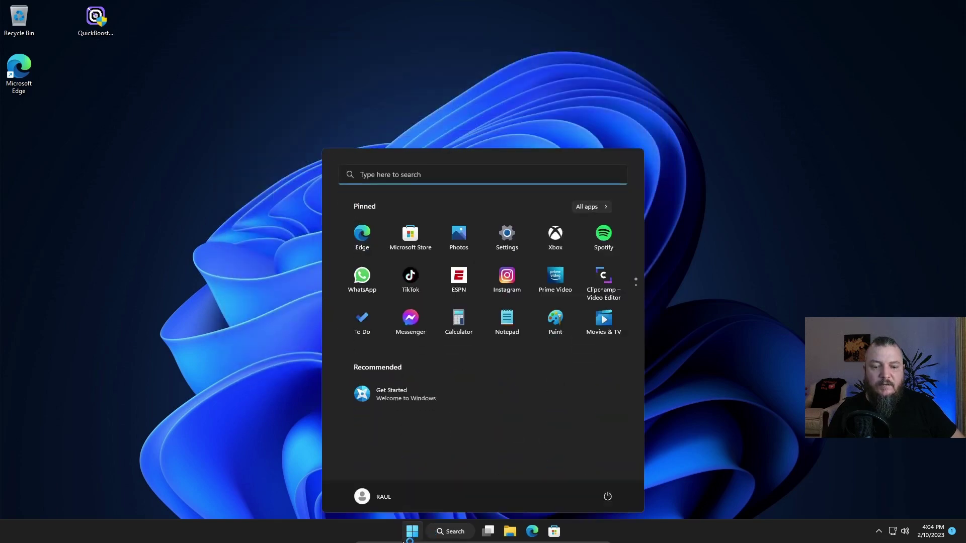
pyautogui.click(608, 496)
pyautogui.click(600, 475)
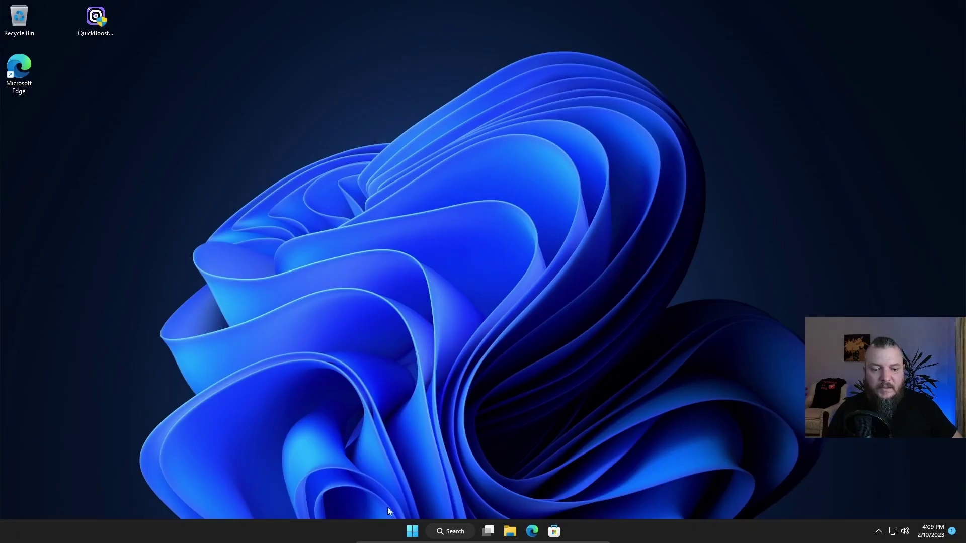
# Open Task Manager and examine the running processes and the CPU performance figures, including process count and utilization.
pyautogui.rightClick(412, 532)
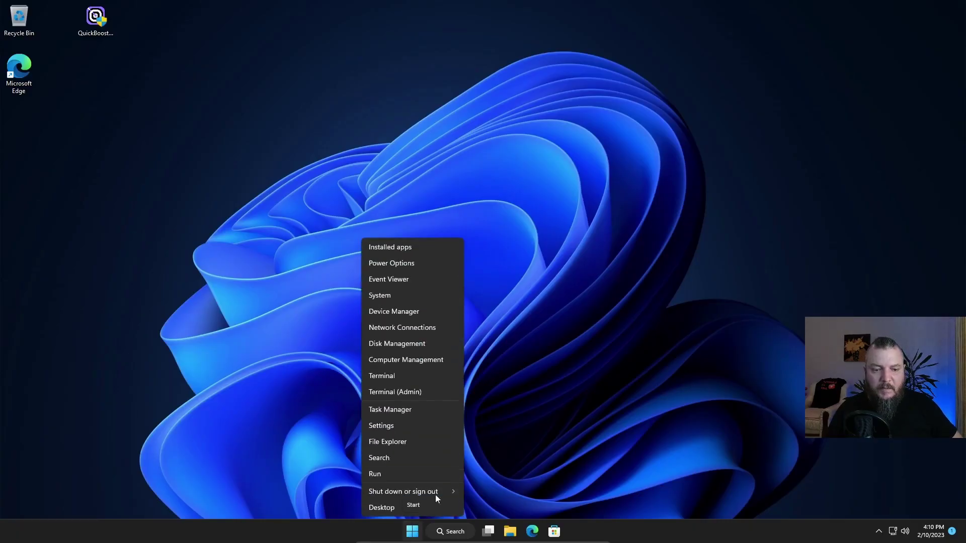
pyautogui.click(388, 409)
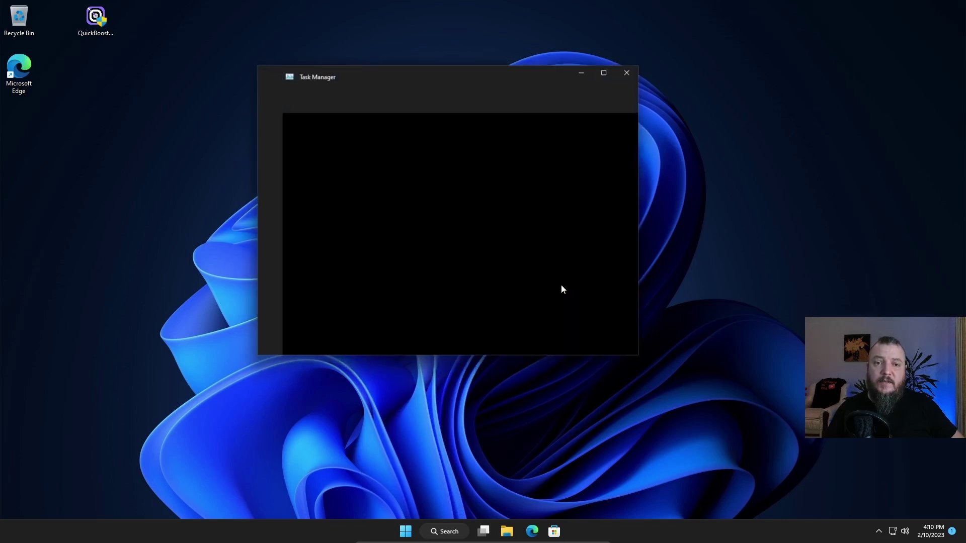
pyautogui.moveTo(456, 77); pyautogui.dragTo(488, 82)
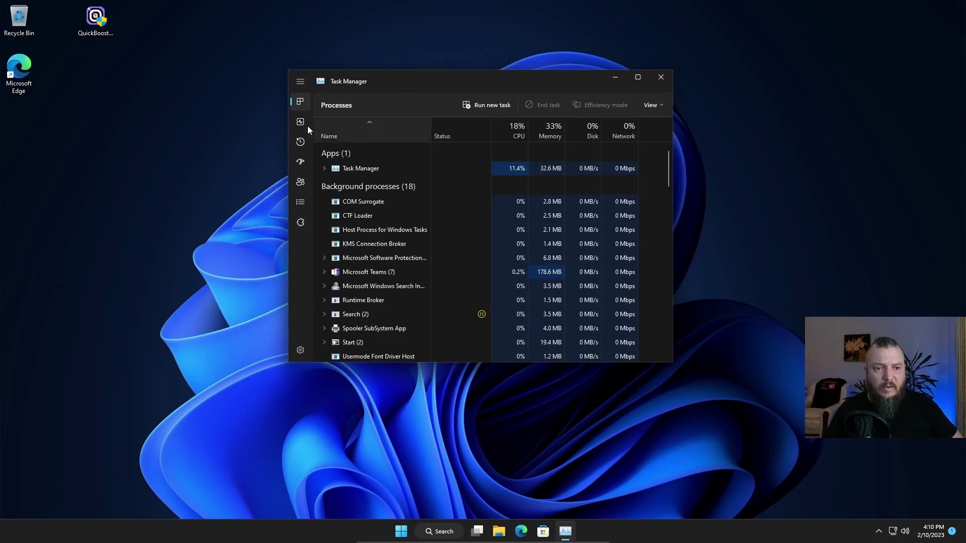
pyautogui.click(301, 121)
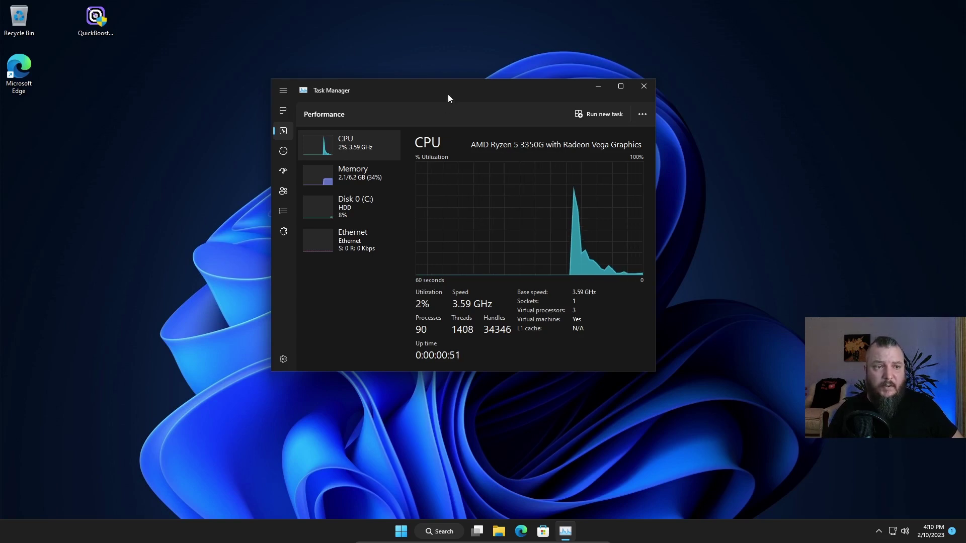
pyautogui.moveTo(451, 90); pyautogui.dragTo(434, 92)
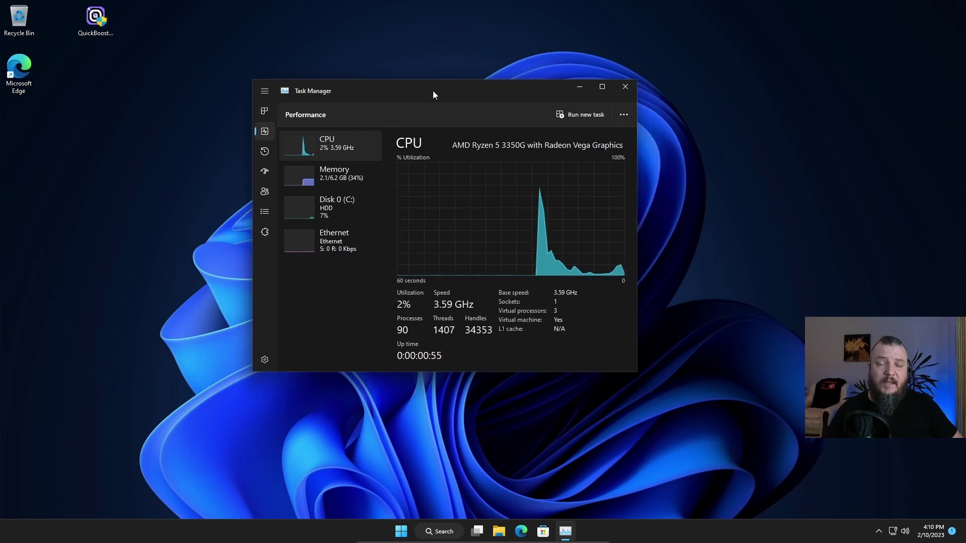